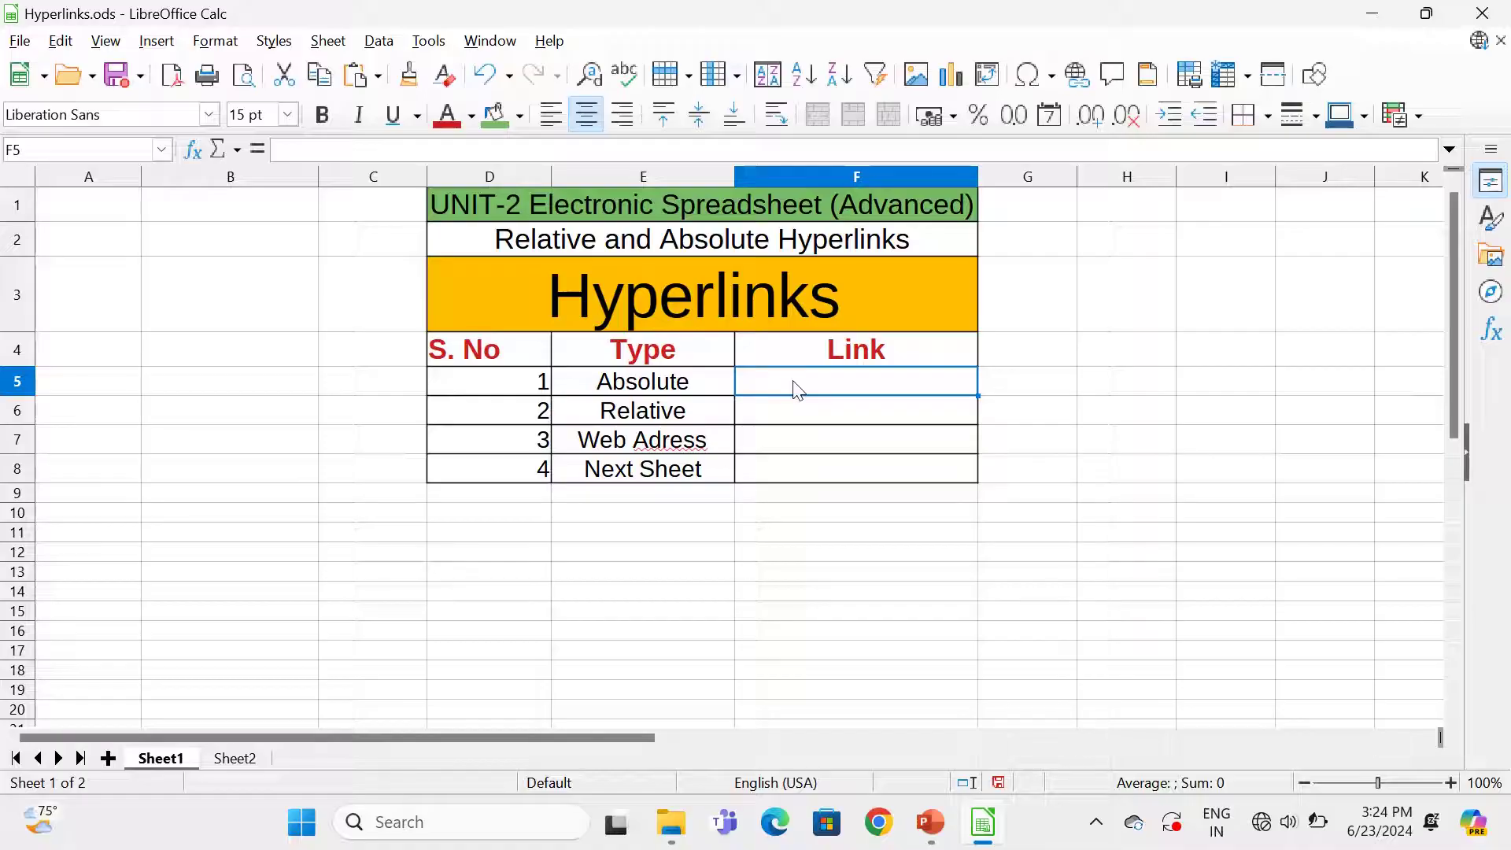
# Step: Enter "Click here" in cell F5 of the Absolute row and select the whole text for linking
pyautogui.write('Cl')
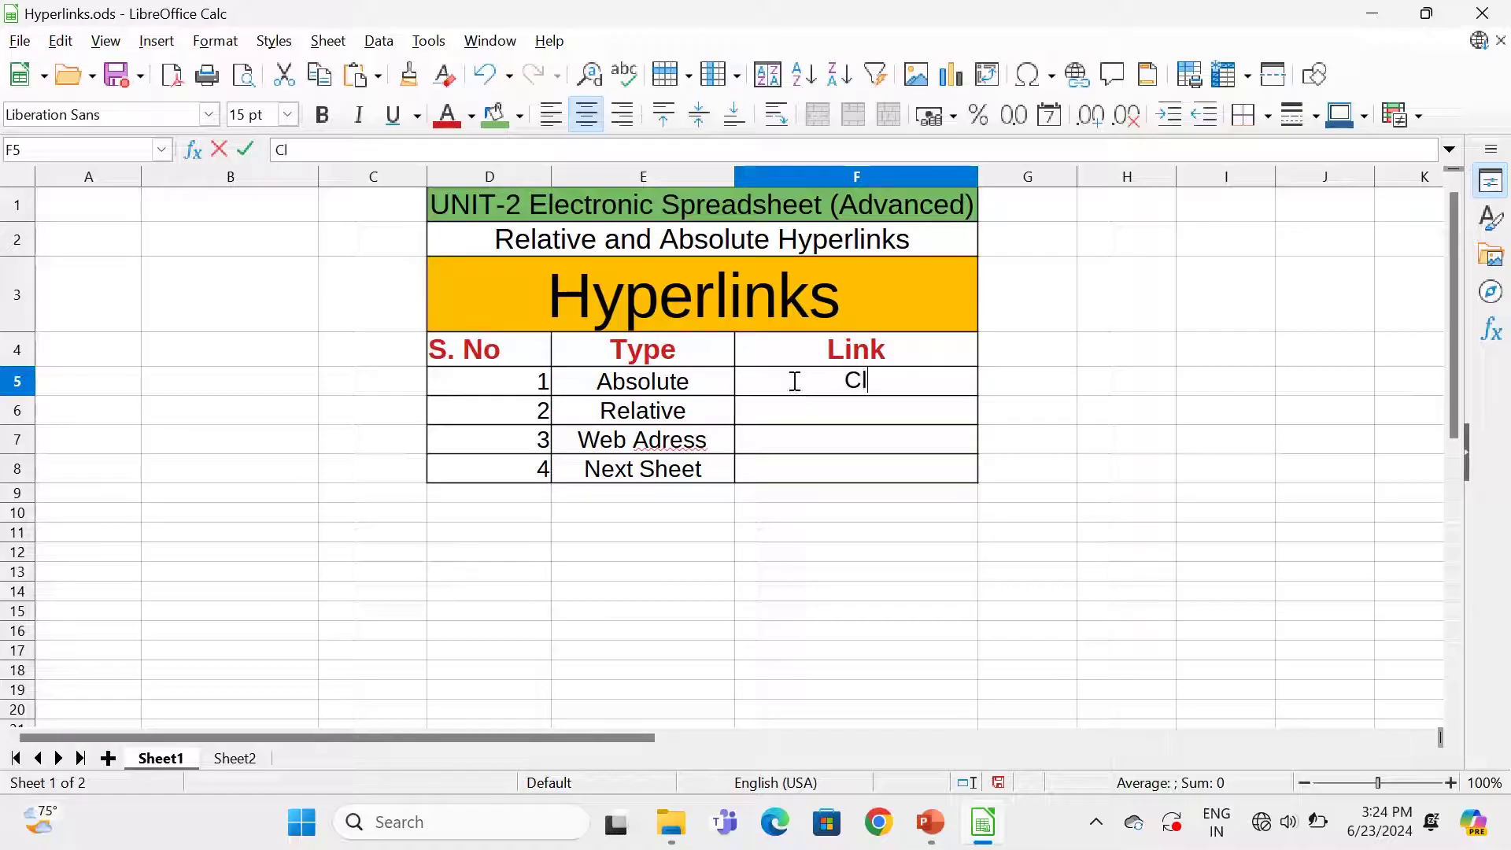
pyautogui.write('ick here')
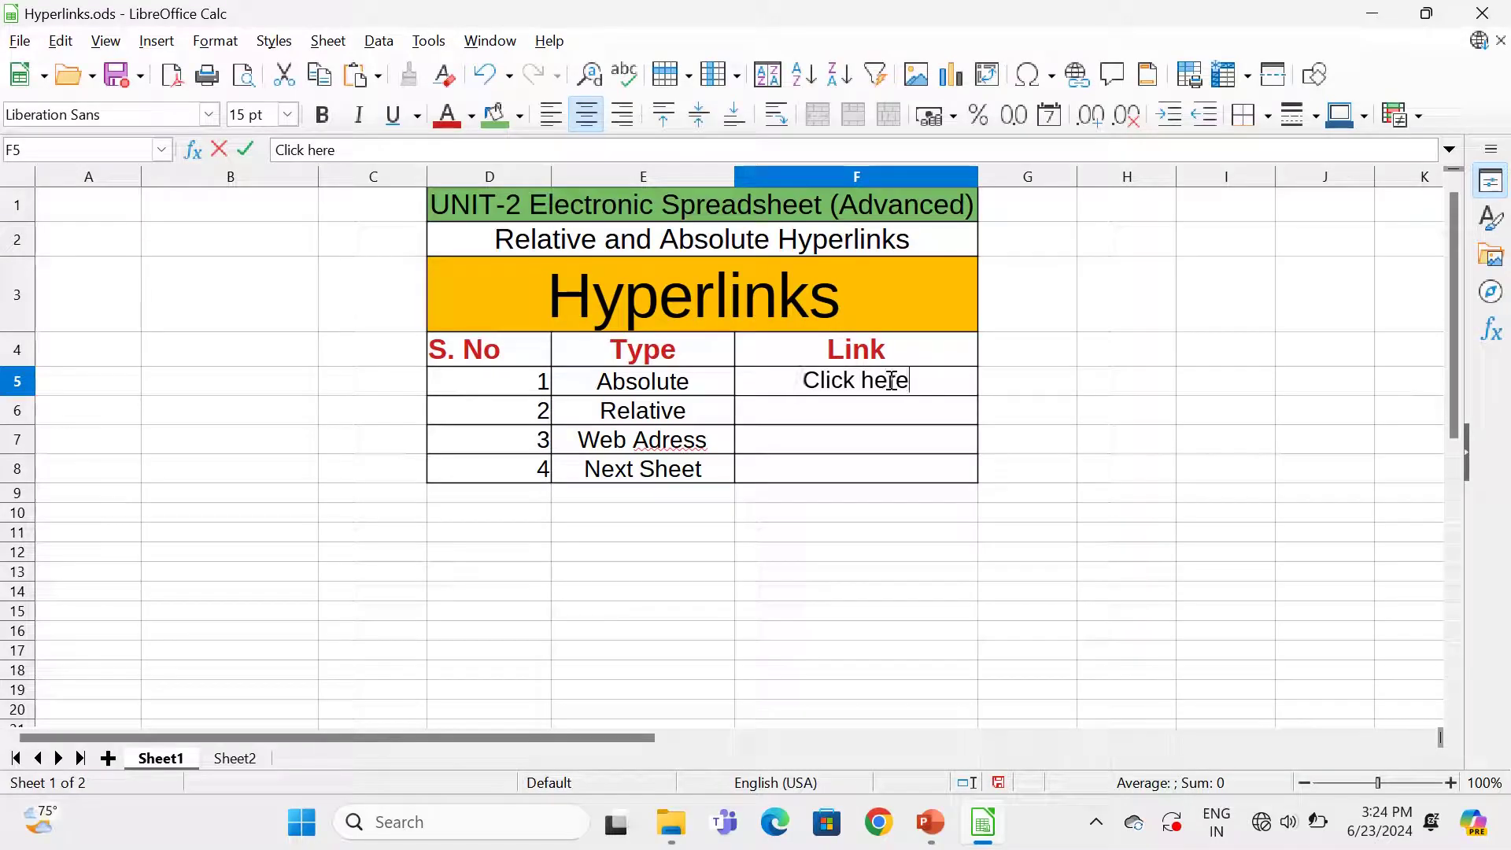
pyautogui.moveTo(913, 381); pyautogui.dragTo(803, 378)
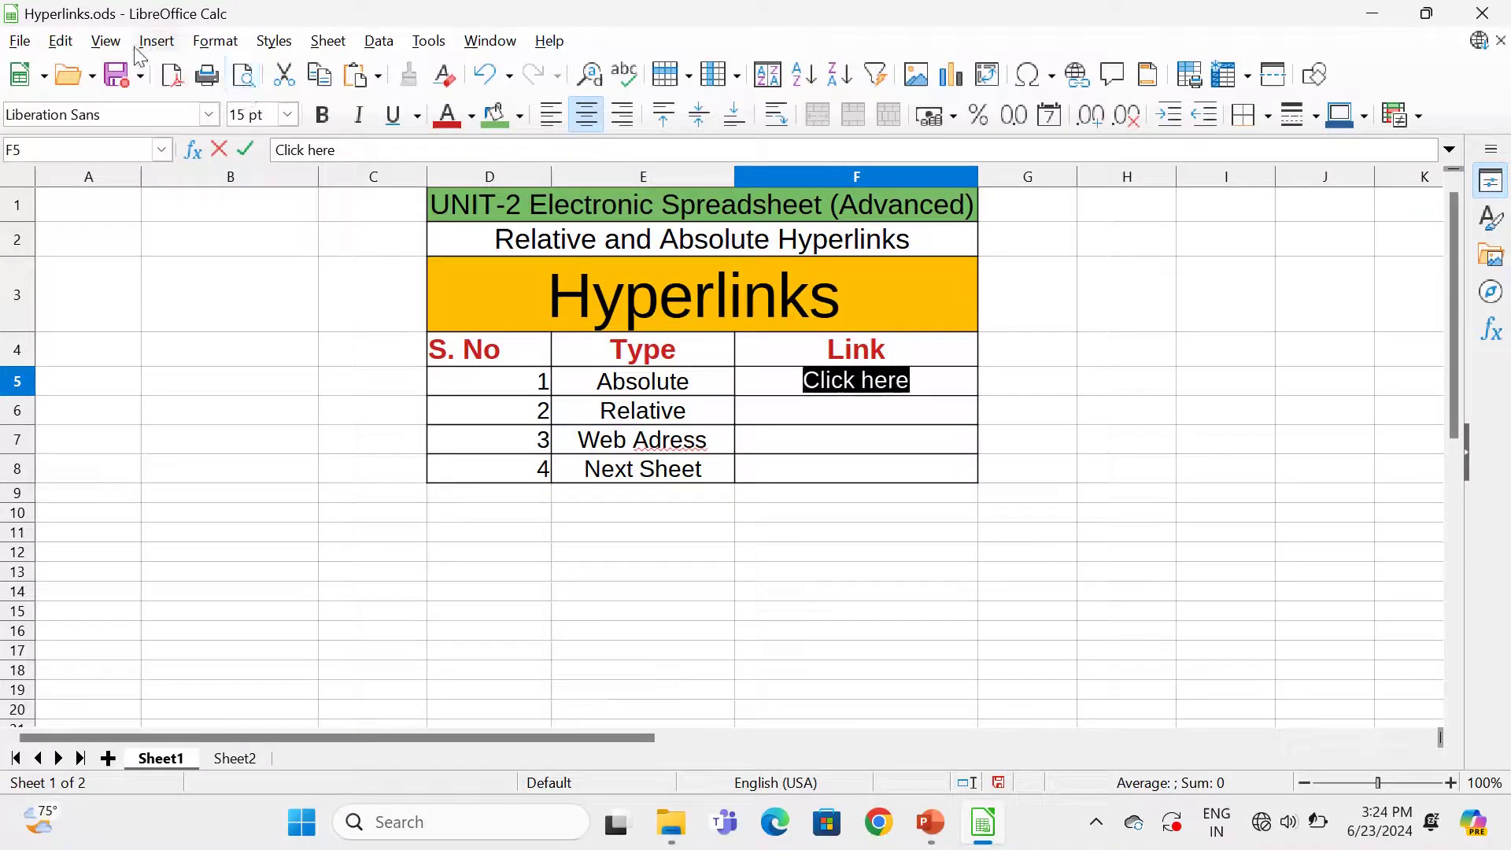
# Step: Insert a document hyperlink on the selected text in F5, targeting the Python Word file on the Desktop
pyautogui.click(157, 43)
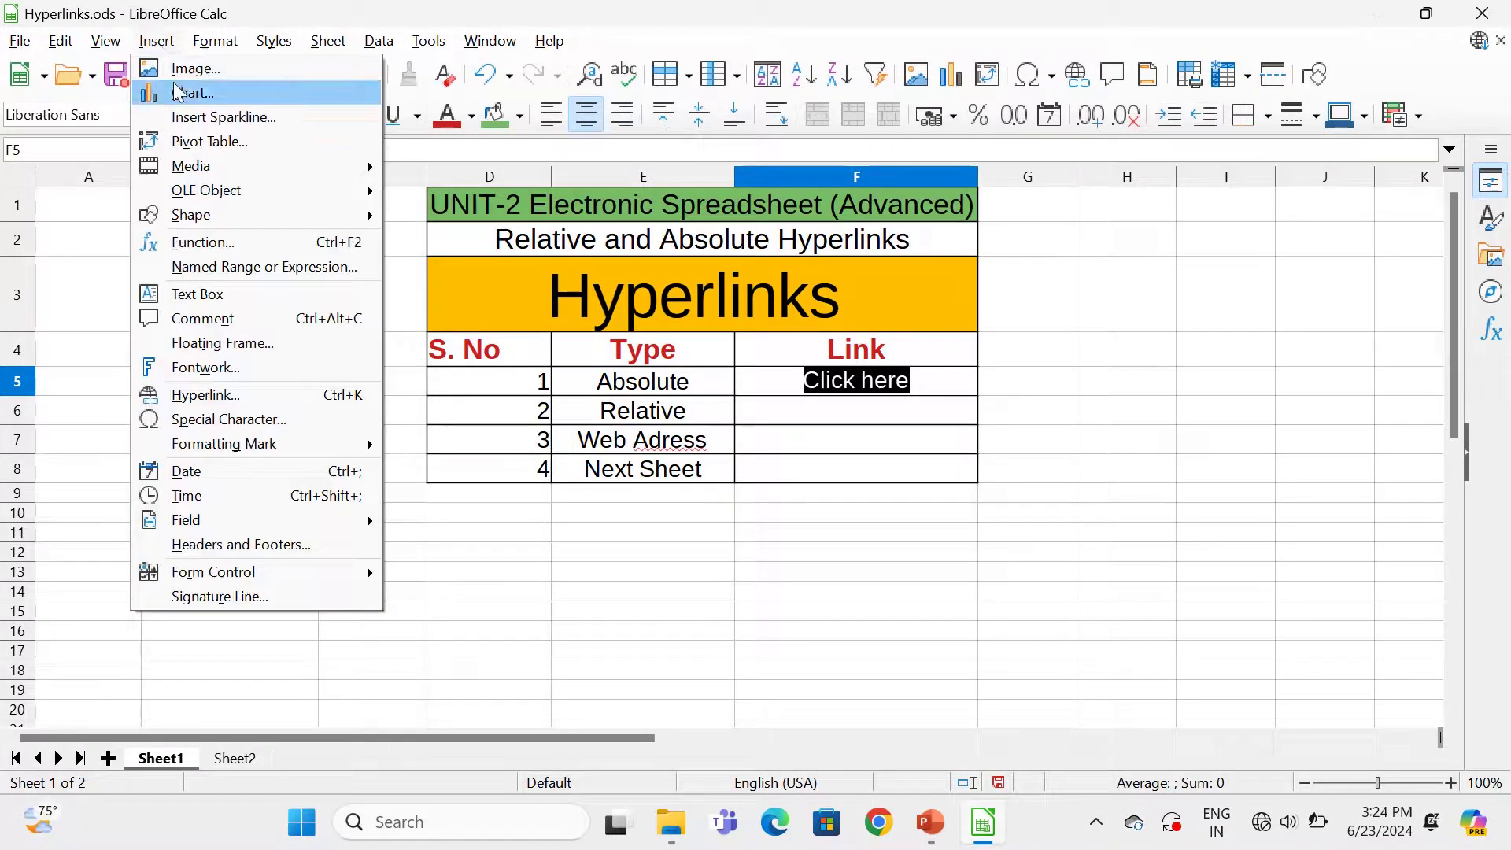
pyautogui.click(343, 395)
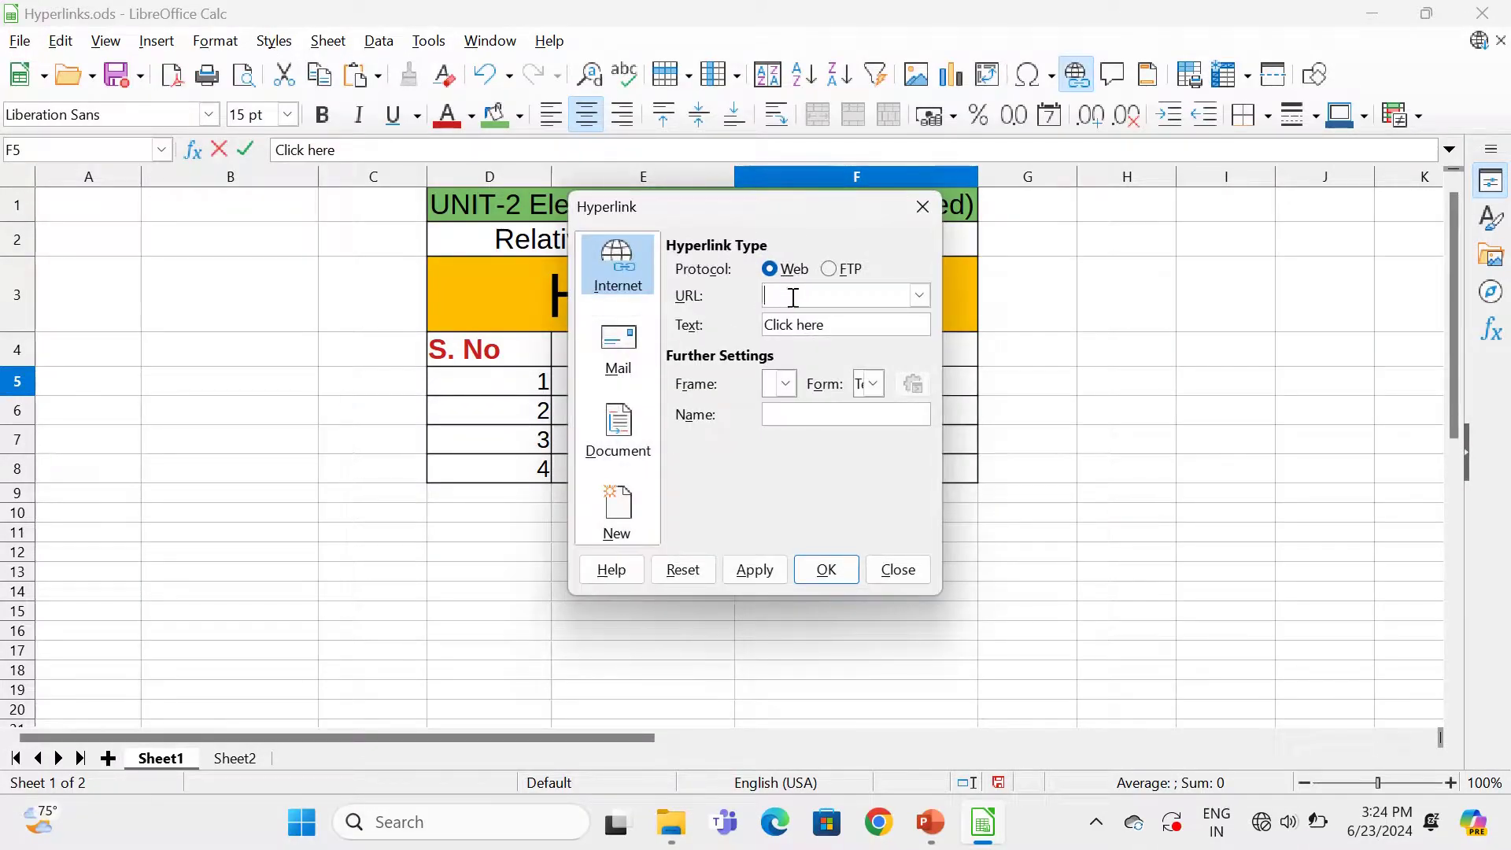
pyautogui.click(619, 432)
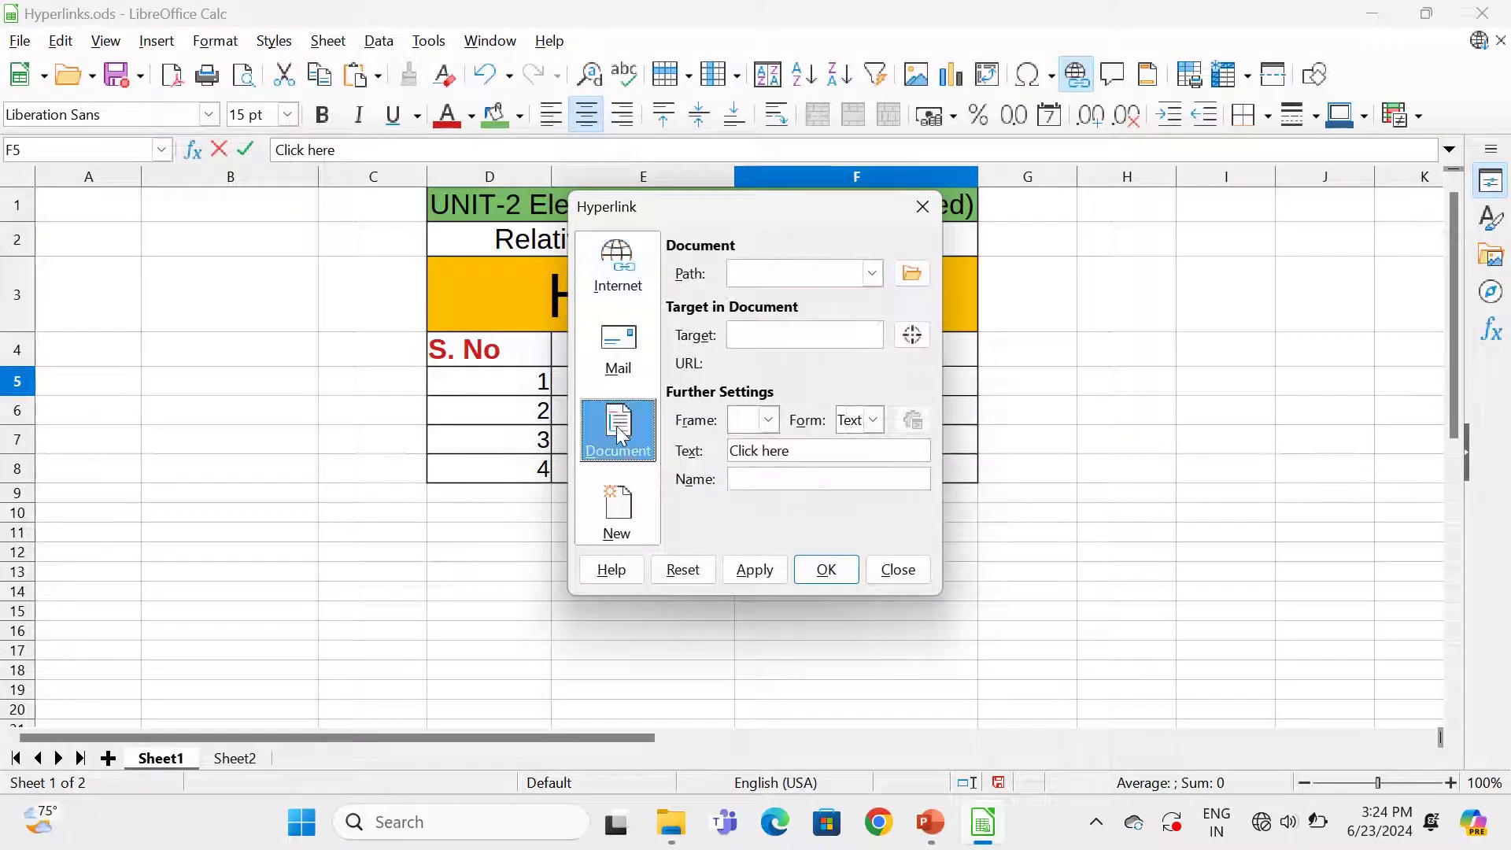
pyautogui.click(911, 274)
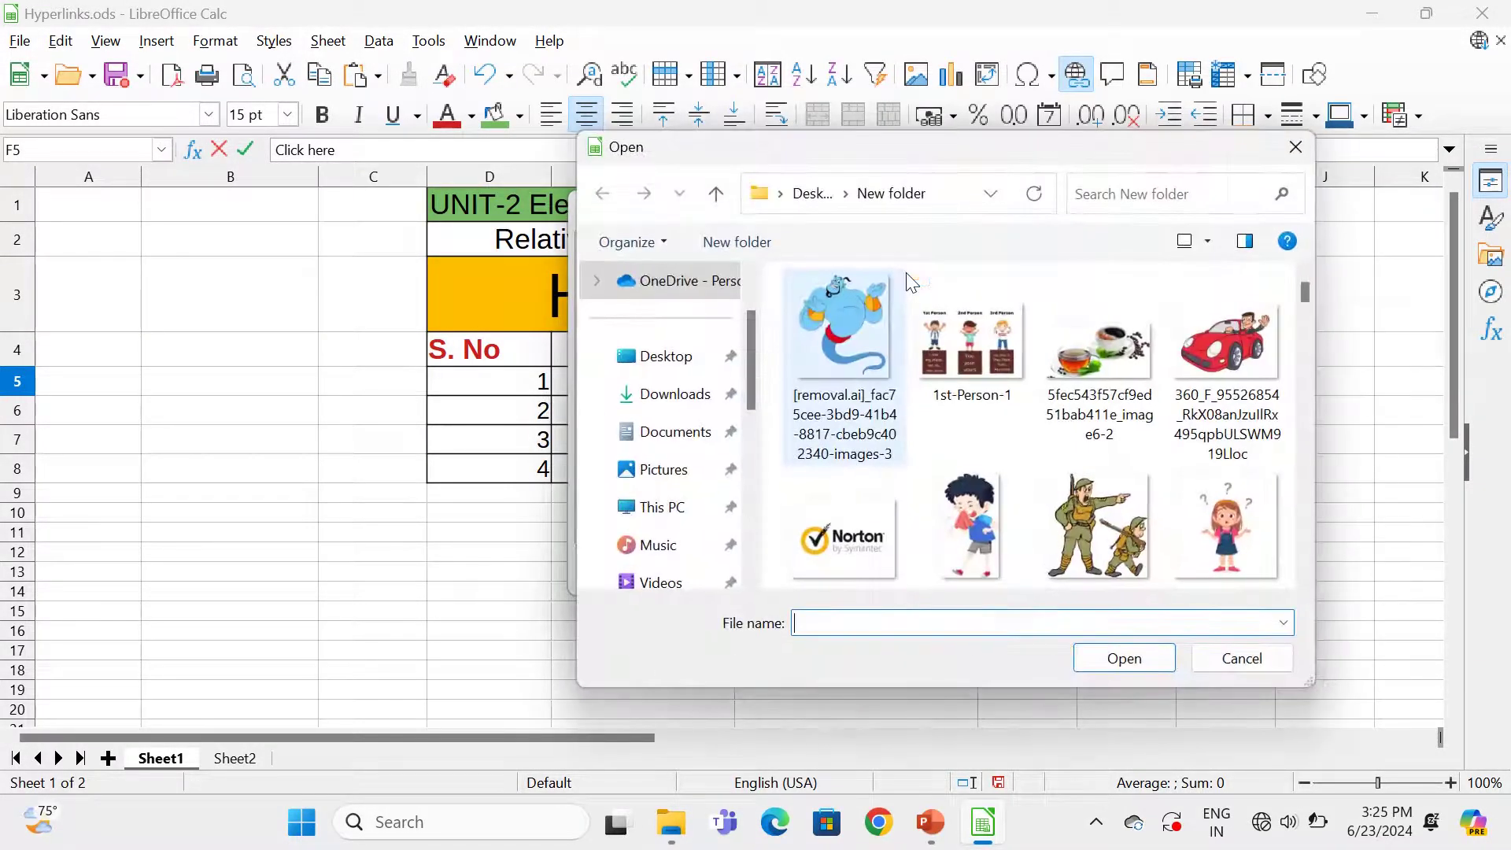
pyautogui.click(678, 359)
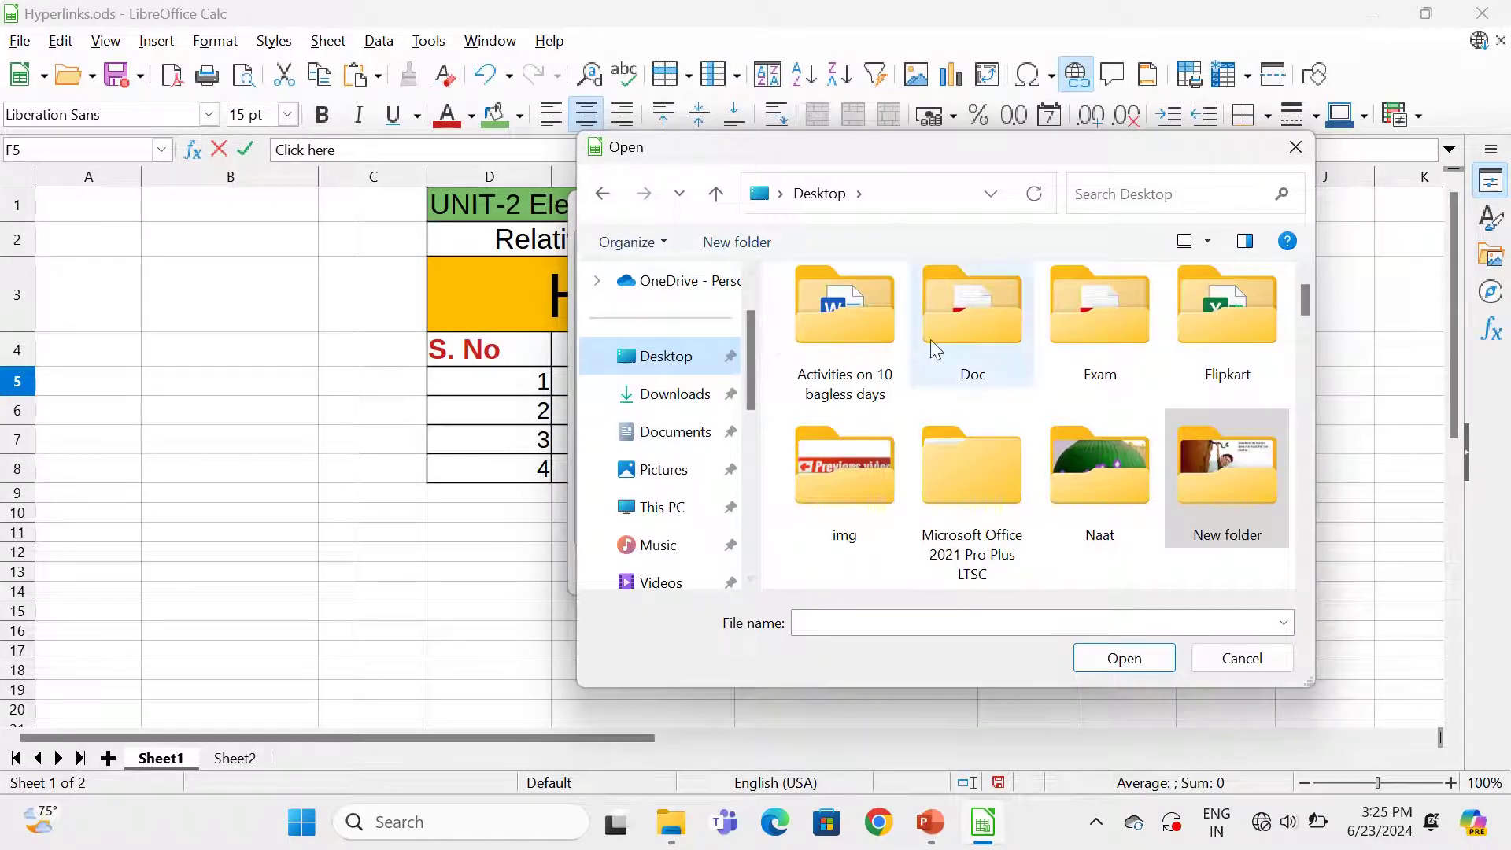
pyautogui.scroll(-5, 1095, 331)
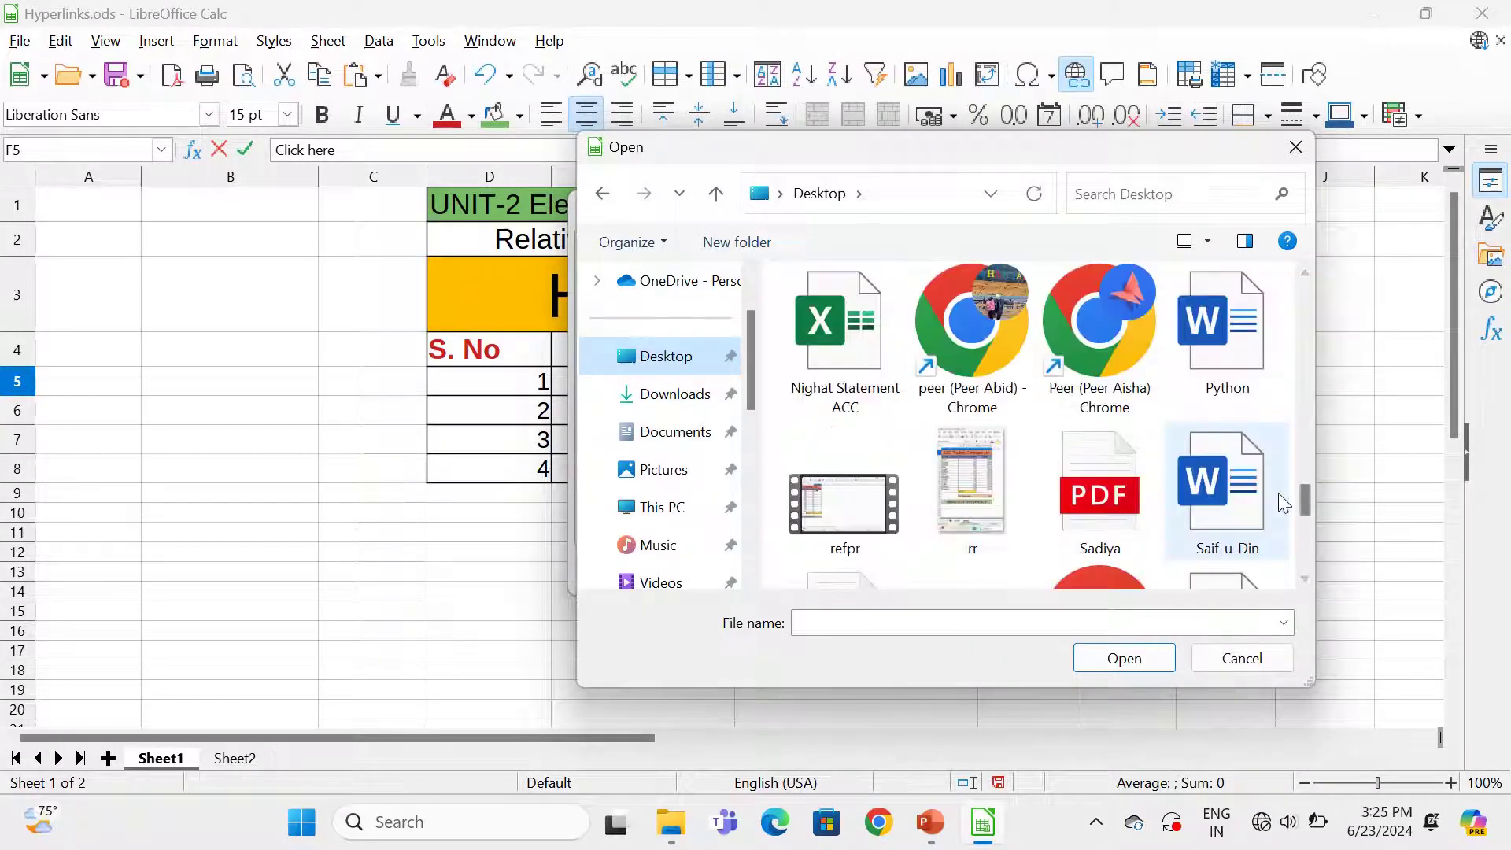
pyautogui.click(1216, 351)
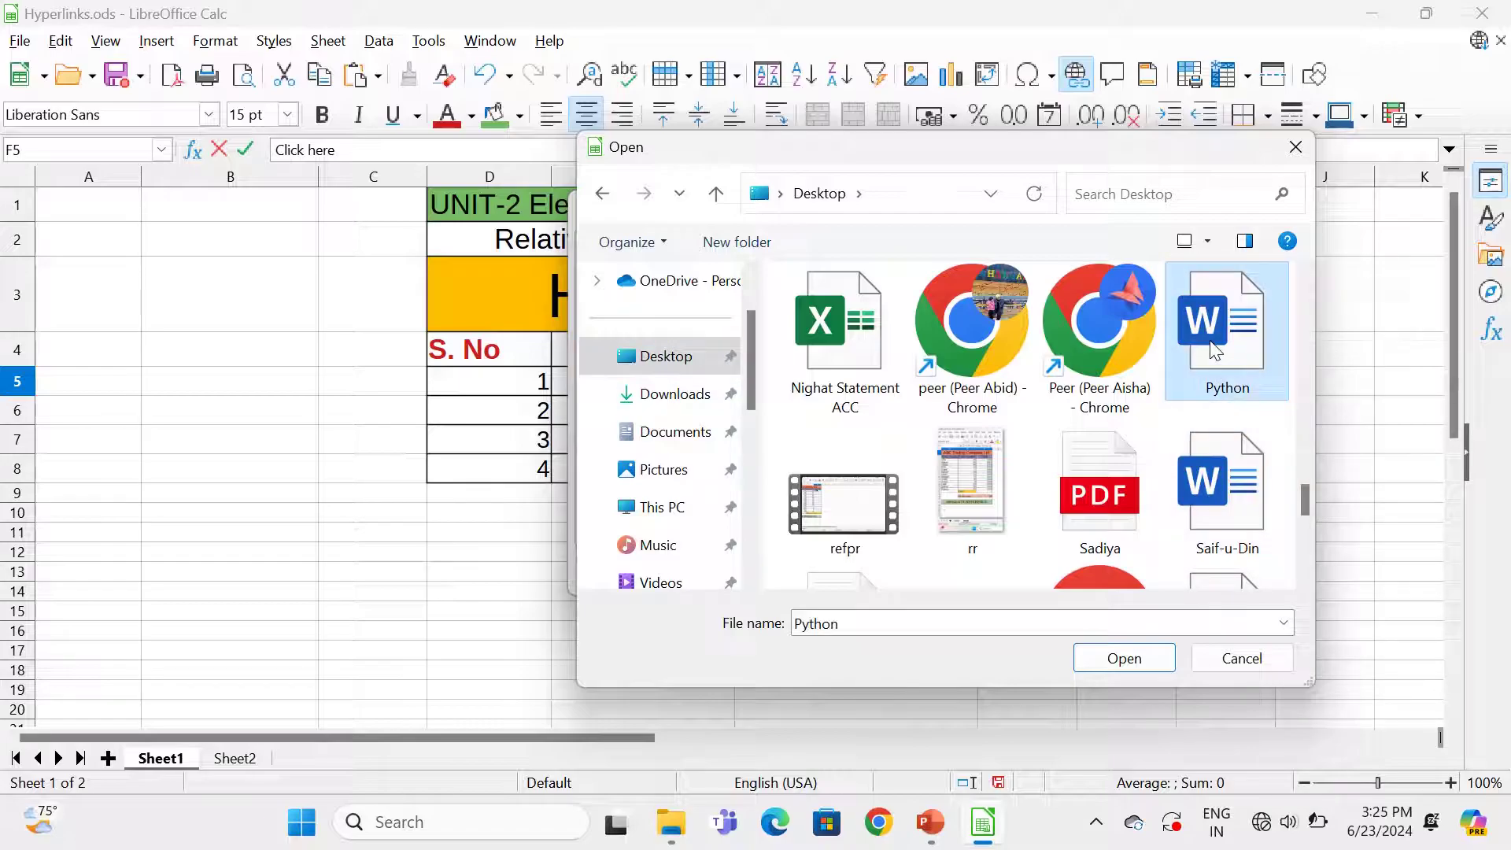
pyautogui.click(1122, 661)
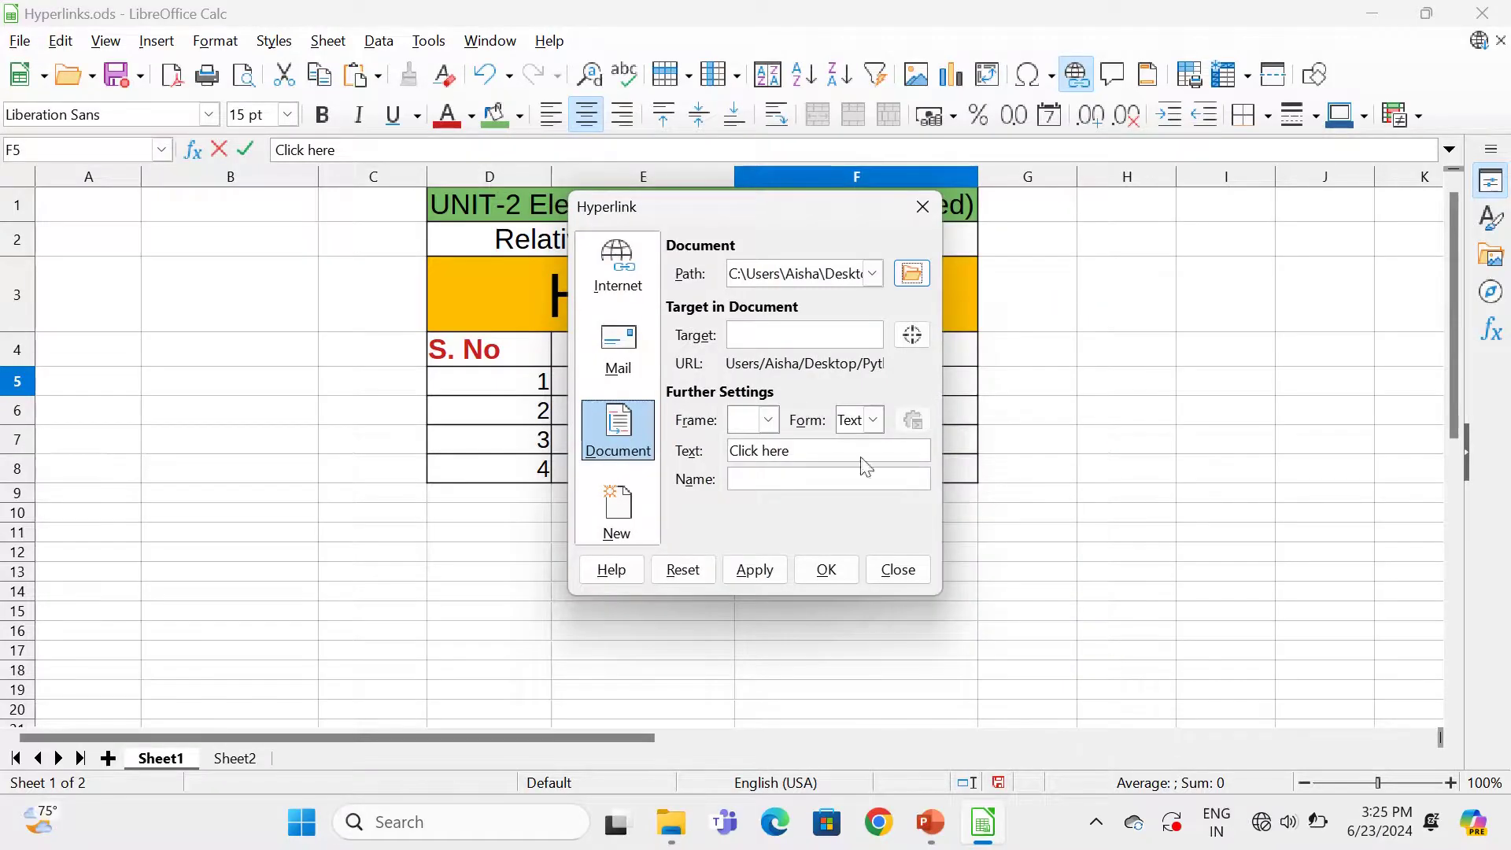
pyautogui.click(826, 569)
pyautogui.click(879, 409)
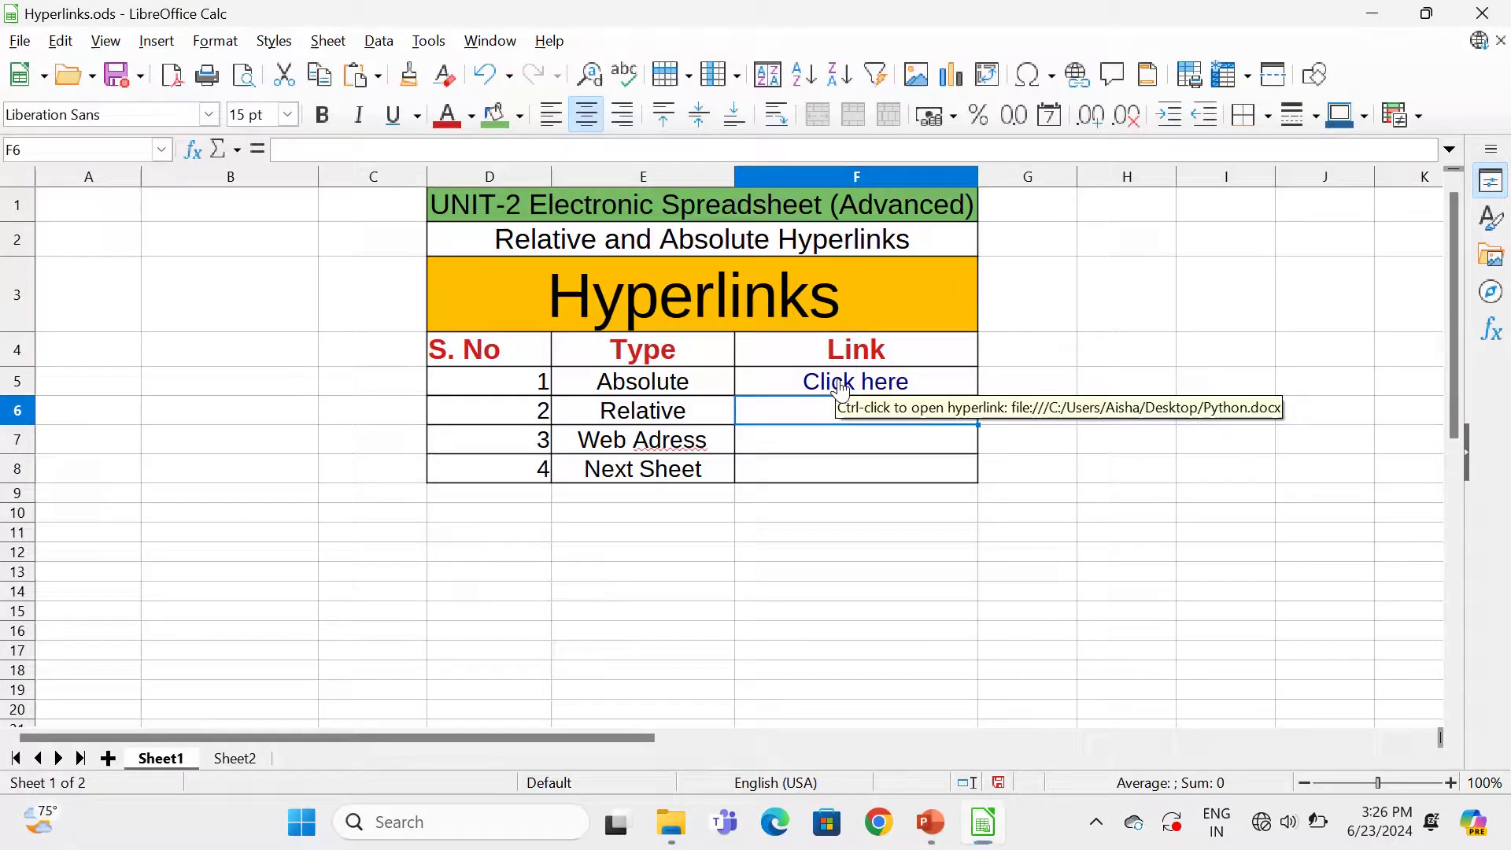
# Step: Test the Absolute row's hyperlink by opening the linked Python document, and close the document after viewing it
pyautogui.keyDown('ctrl'); pyautogui.click(841, 385); pyautogui.keyUp('ctrl')
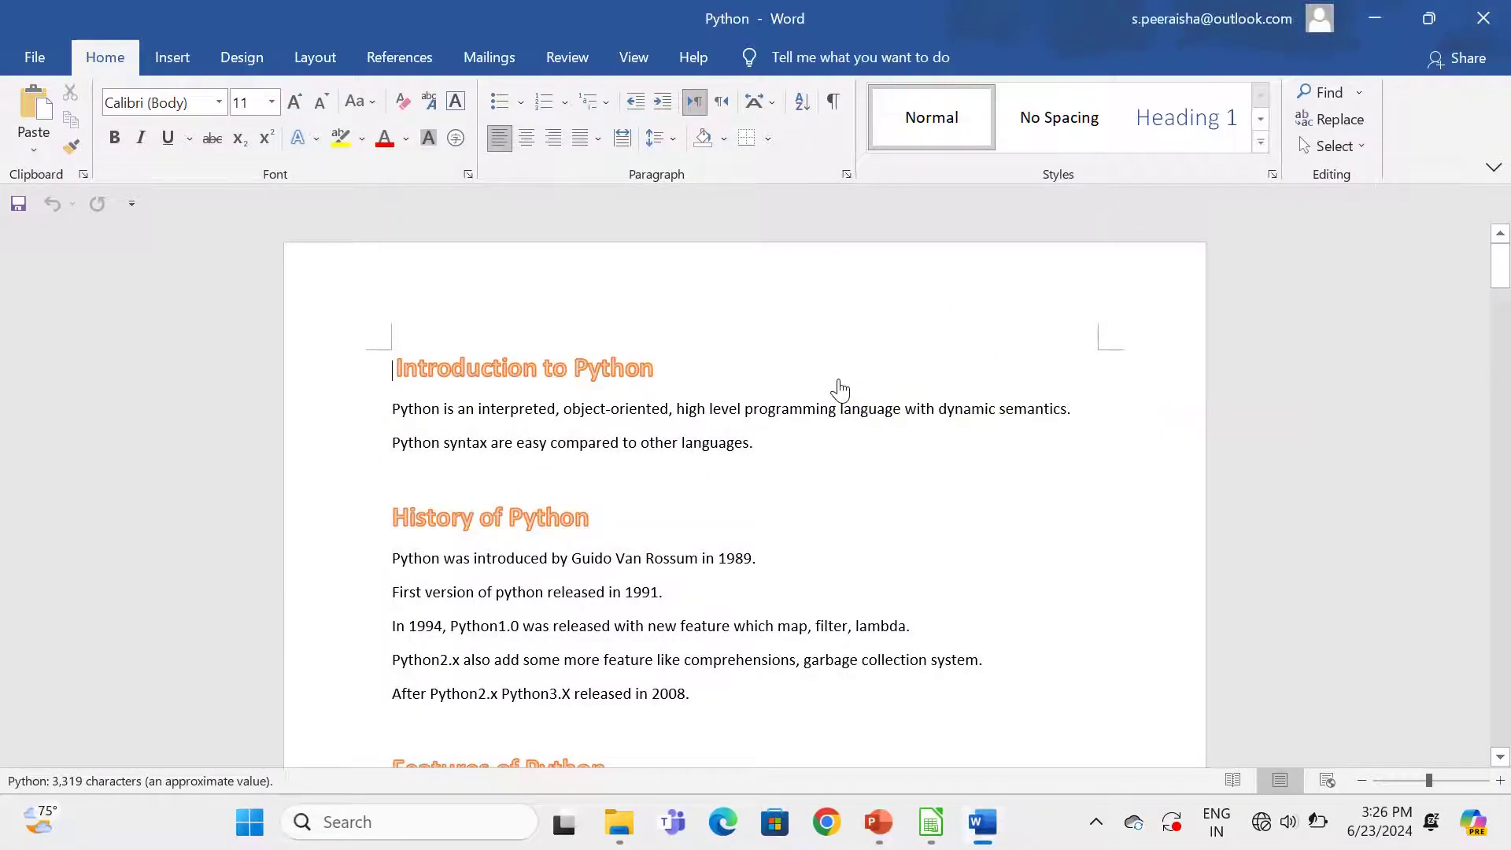
pyautogui.click(1505, 270)
pyautogui.moveTo(1505, 270)
pyautogui.mouseDown()
pyautogui.moveTo(1505, 338)
pyautogui.moveTo(1505, 267)
pyautogui.mouseUp()
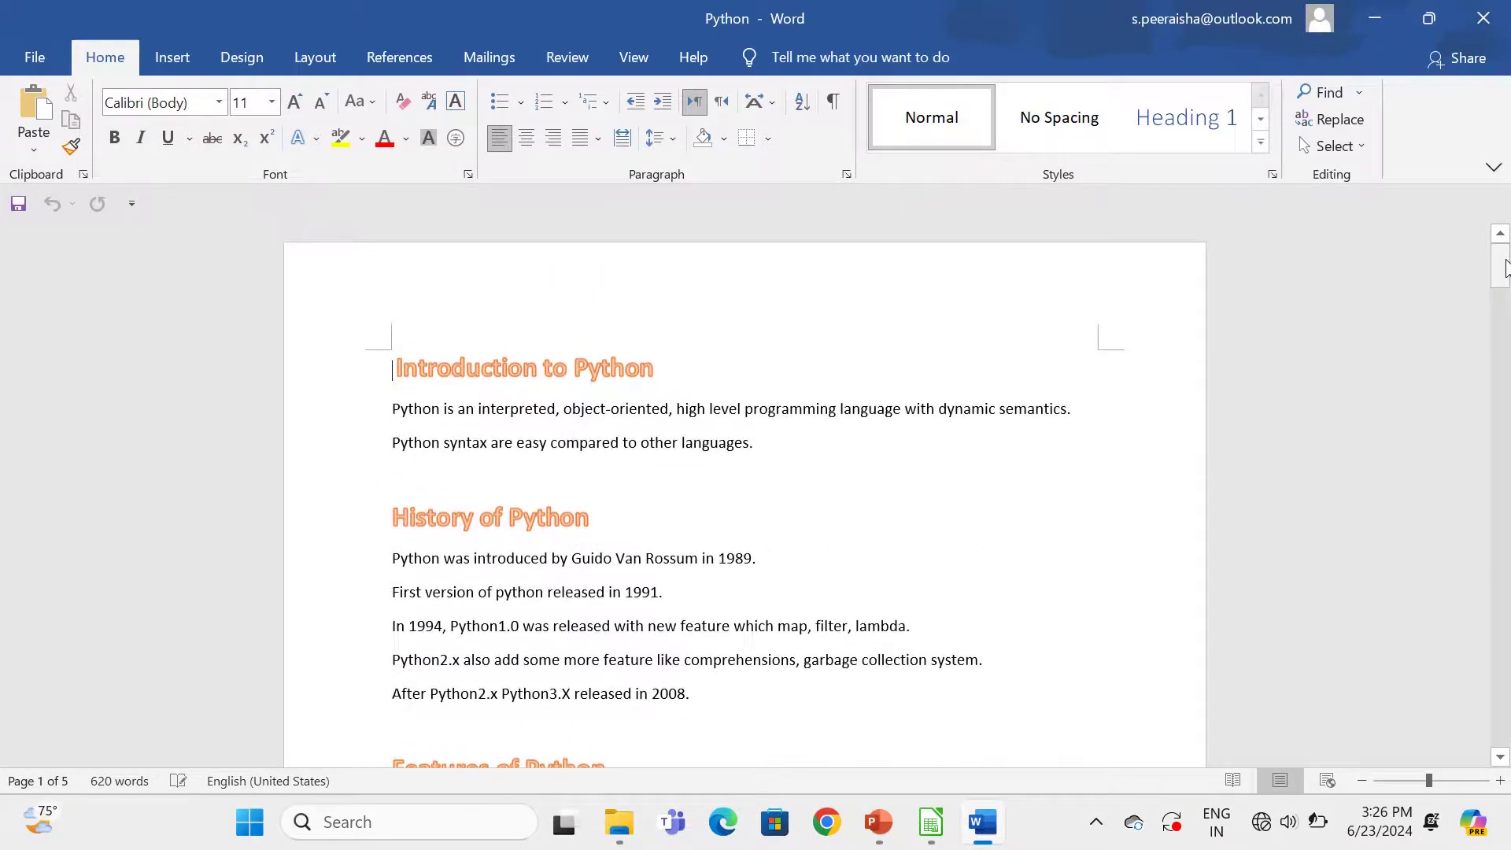
pyautogui.click(1494, 14)
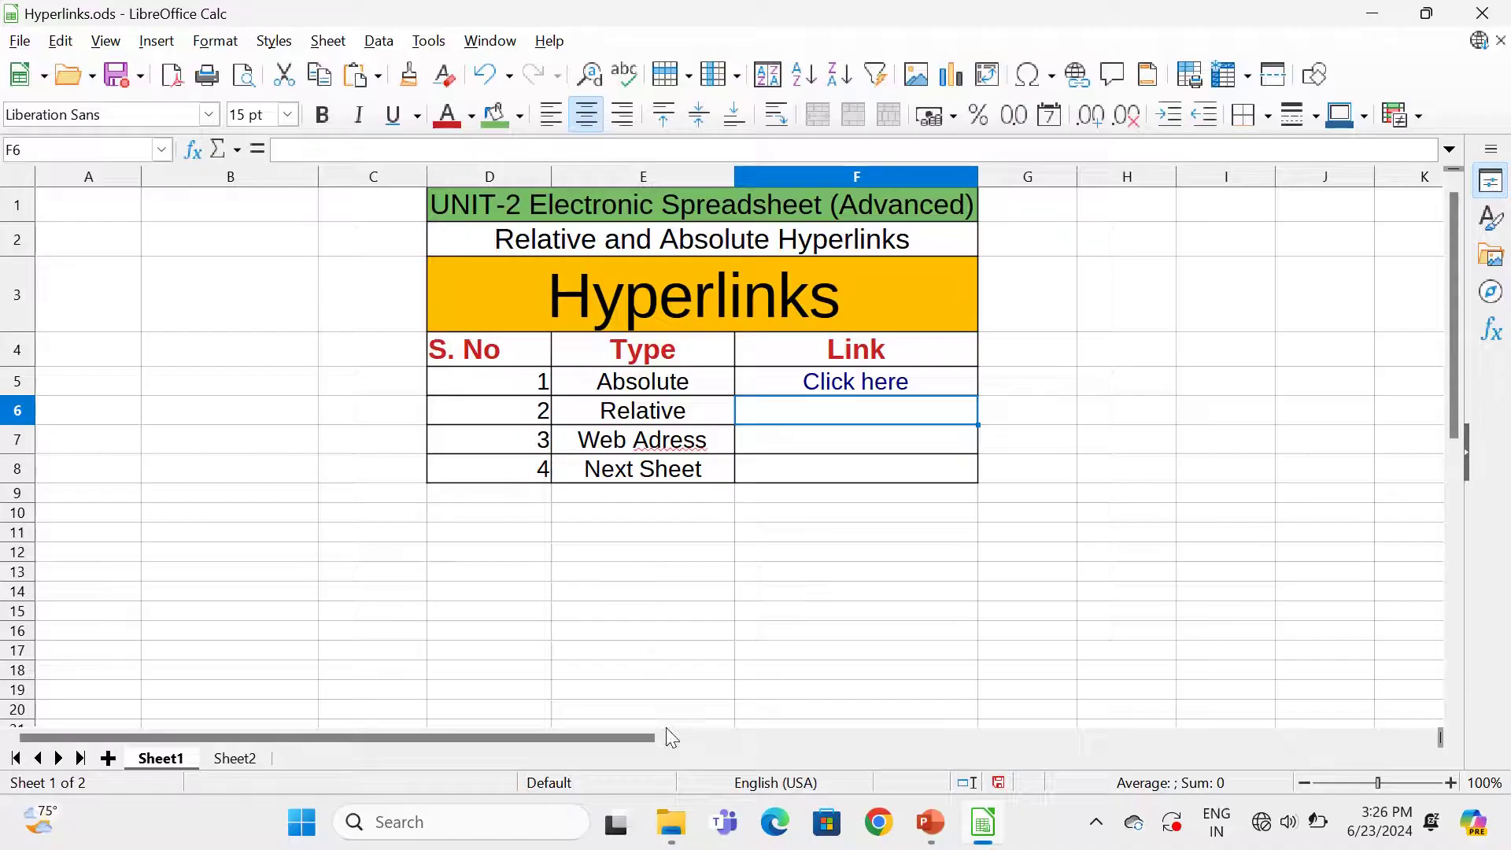
# Step: Switch to File Explorer and locate the goal seek spreadsheet in the Documents folder, checking its full file name
pyautogui.click(673, 823)
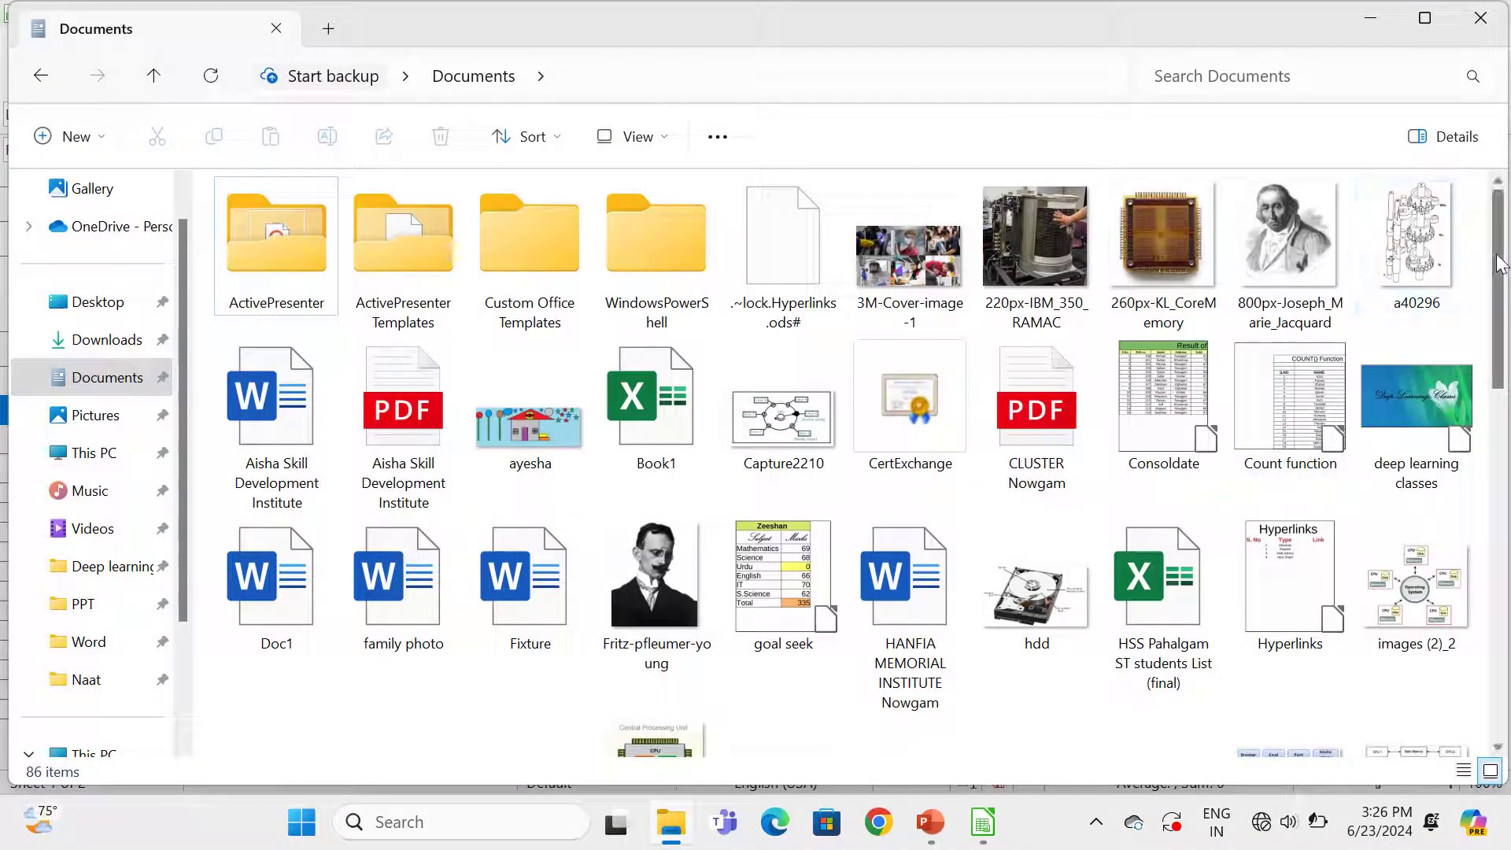
pyautogui.moveTo(1500, 263)
pyautogui.mouseDown()
pyautogui.moveTo(1485, 618)
pyautogui.moveTo(1508, 240)
pyautogui.mouseUp()
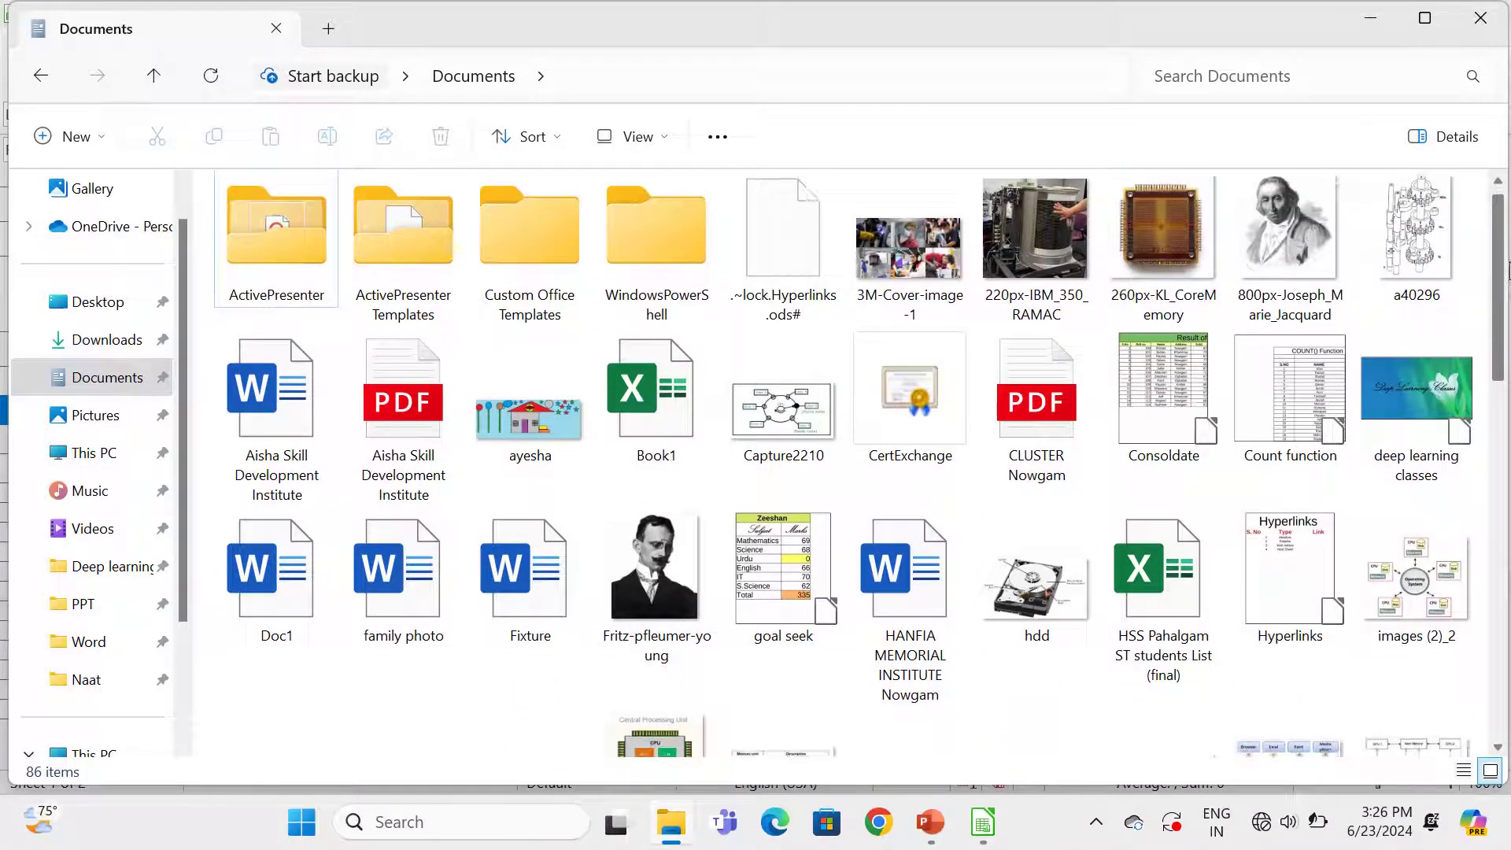
pyautogui.scroll(-5, 825, 383)
pyautogui.scroll(2, 825, 383)
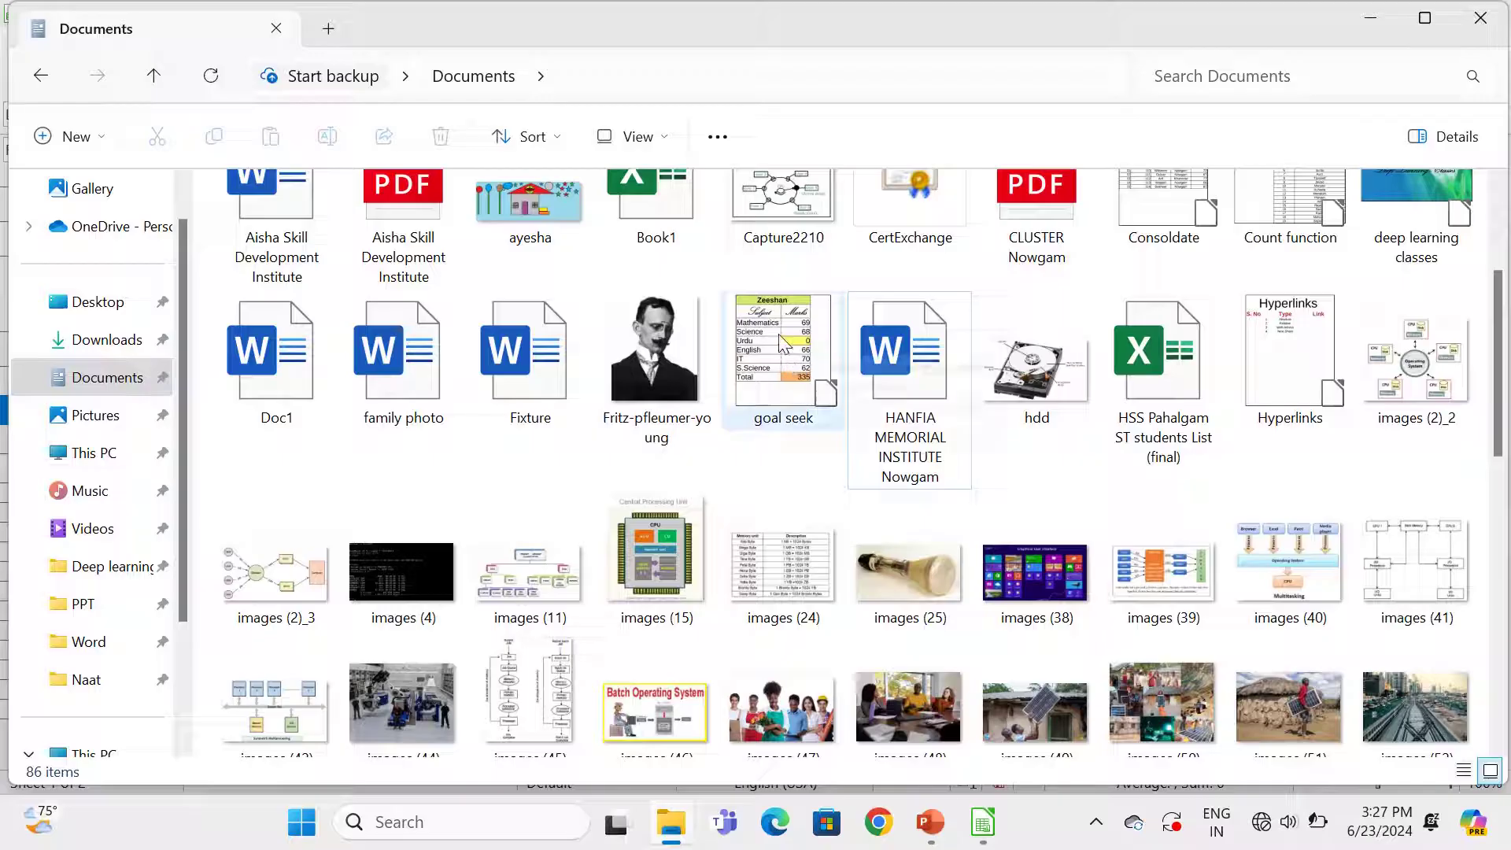
pyautogui.moveTo(776, 358)
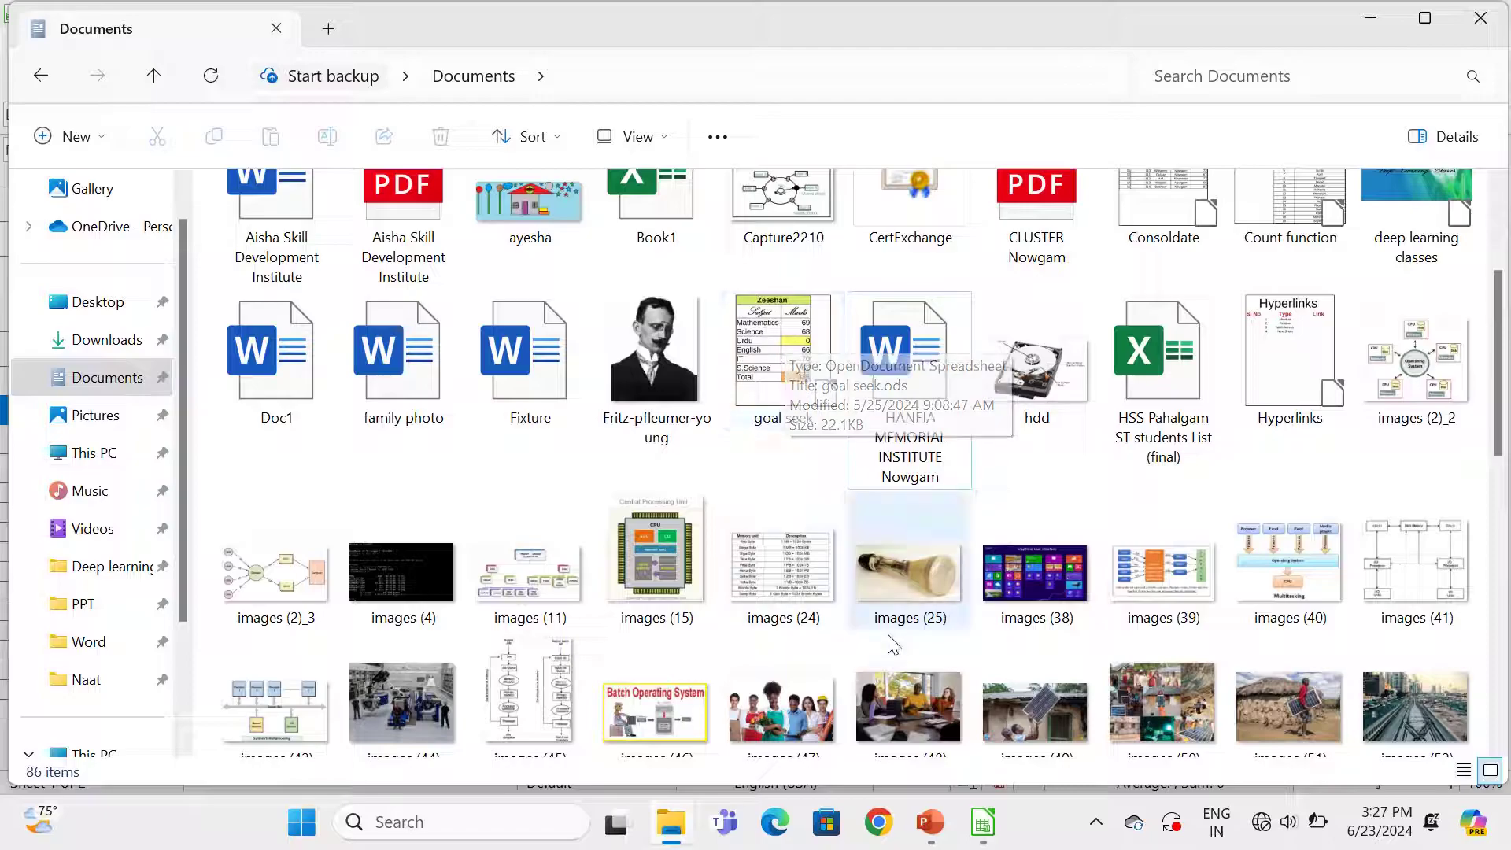
# Step: Return to LibreOffice Calc, enter "goal seek" in cell F6 of the Relative row, and select the text
pyautogui.click(983, 823)
pyautogui.write('goal')
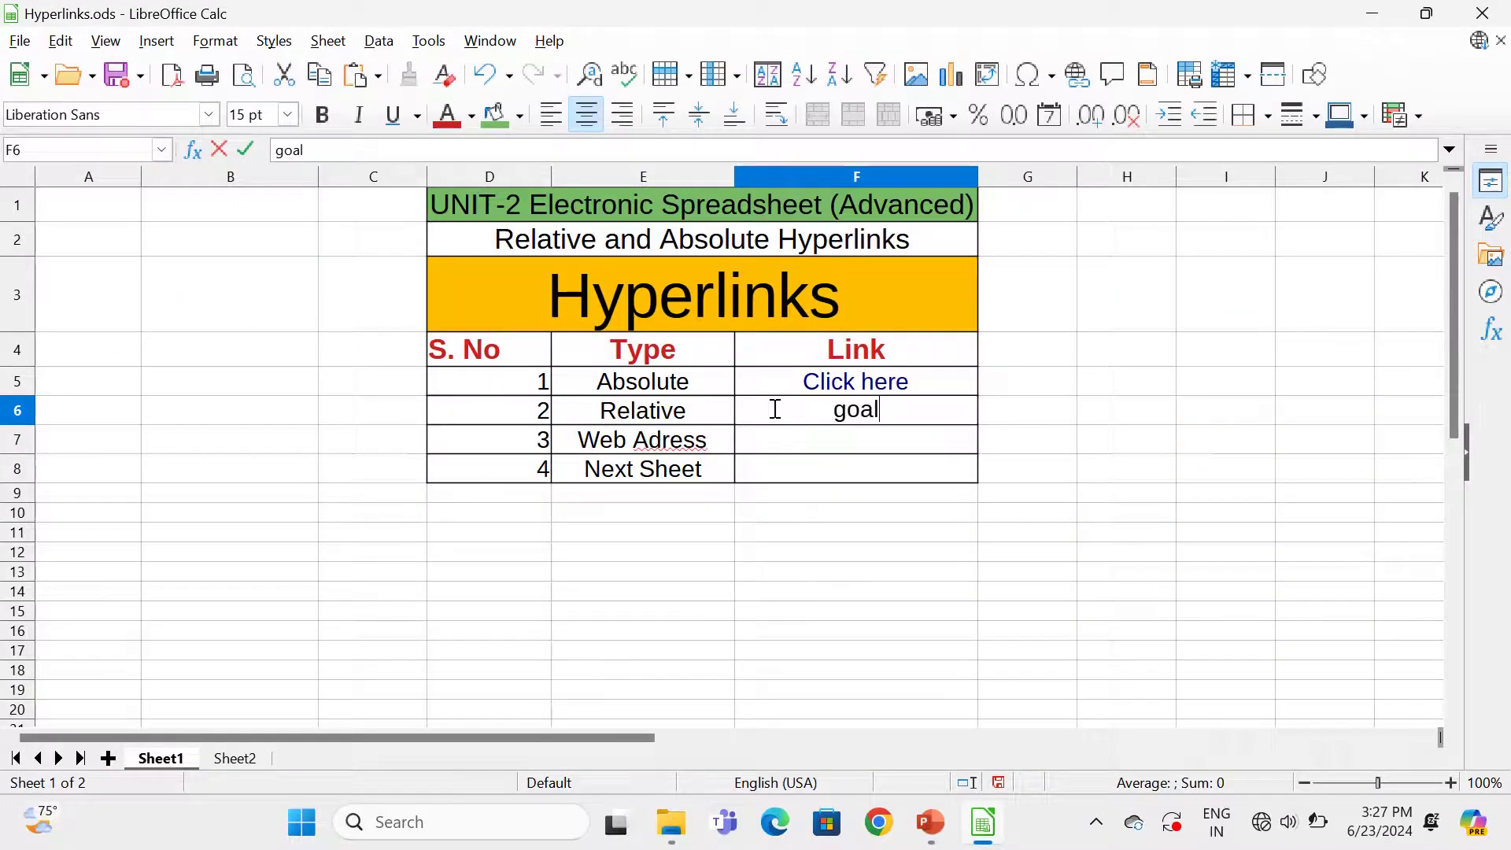
pyautogui.write(' seek')
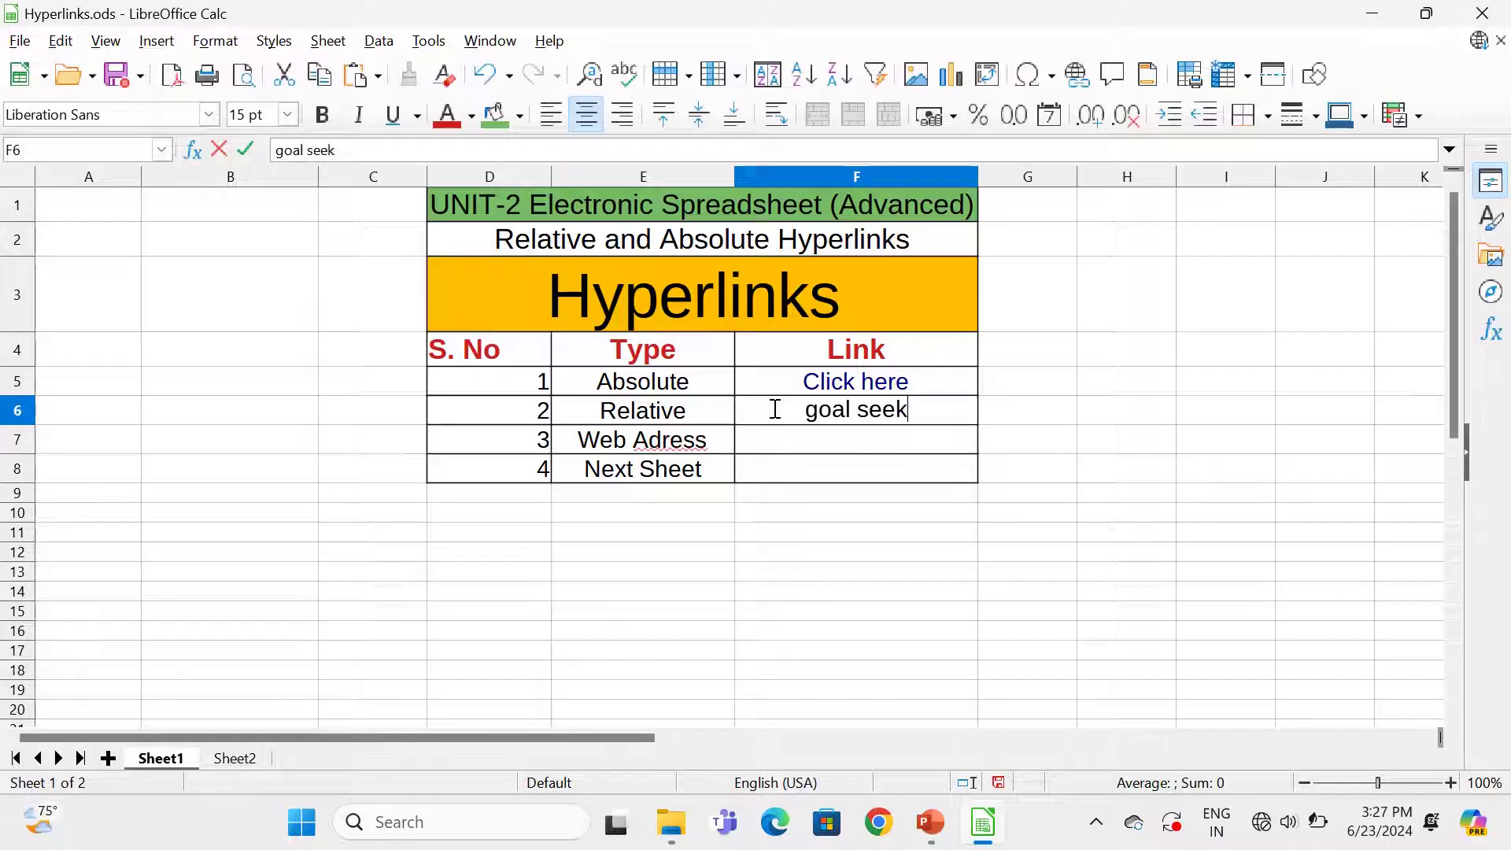
pyautogui.moveTo(911, 410); pyautogui.dragTo(811, 410)
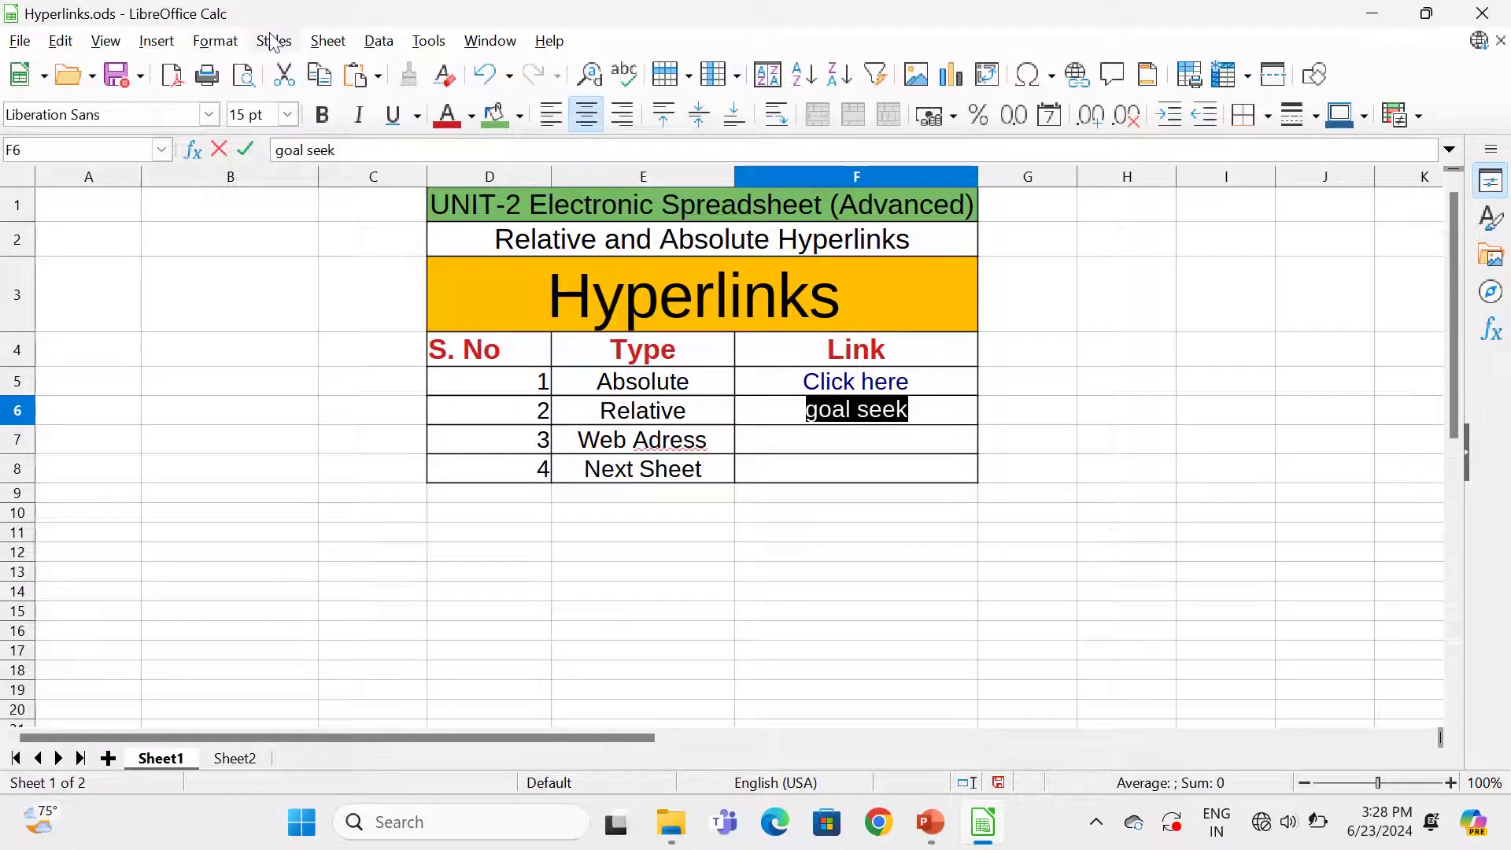
# Step: Insert a document hyperlink on the selected text in F6 with the relative path "goal seek.ods"
pyautogui.click(156, 43)
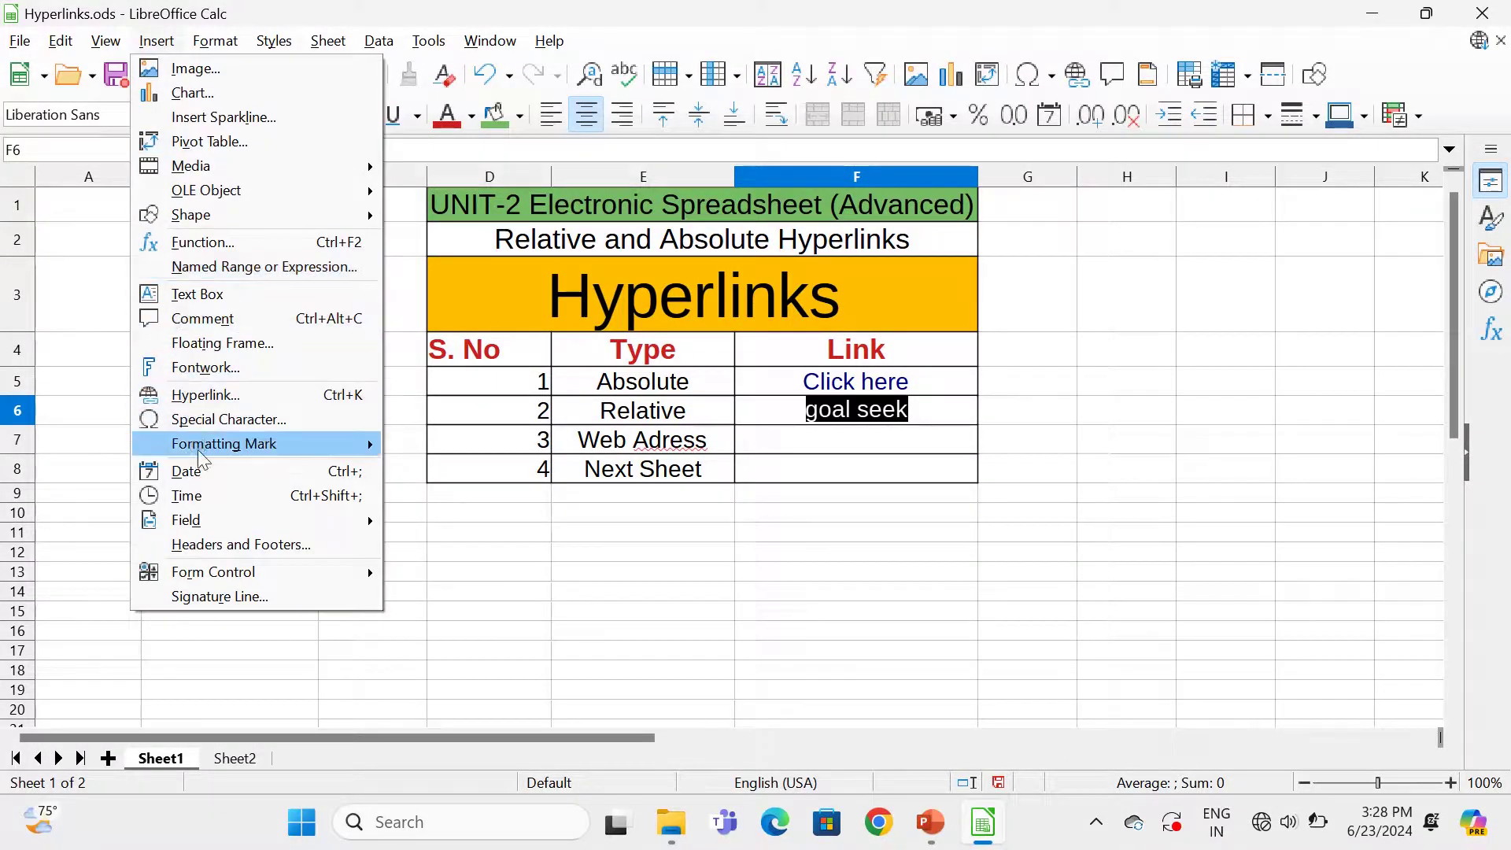
pyautogui.click(205, 396)
pyautogui.click(619, 433)
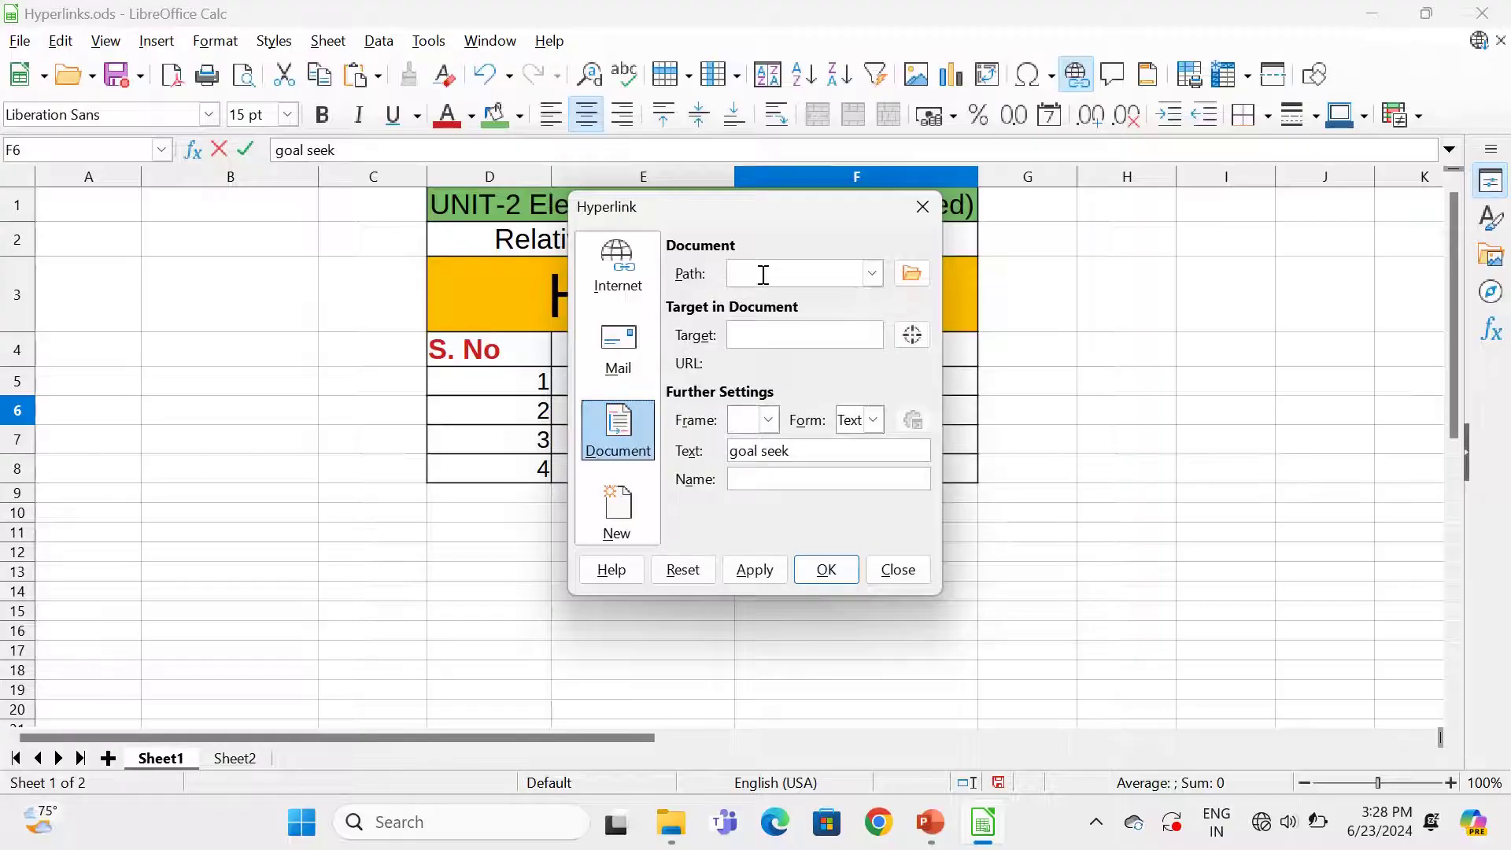
pyautogui.click(763, 274)
pyautogui.write('goal seek.ods')
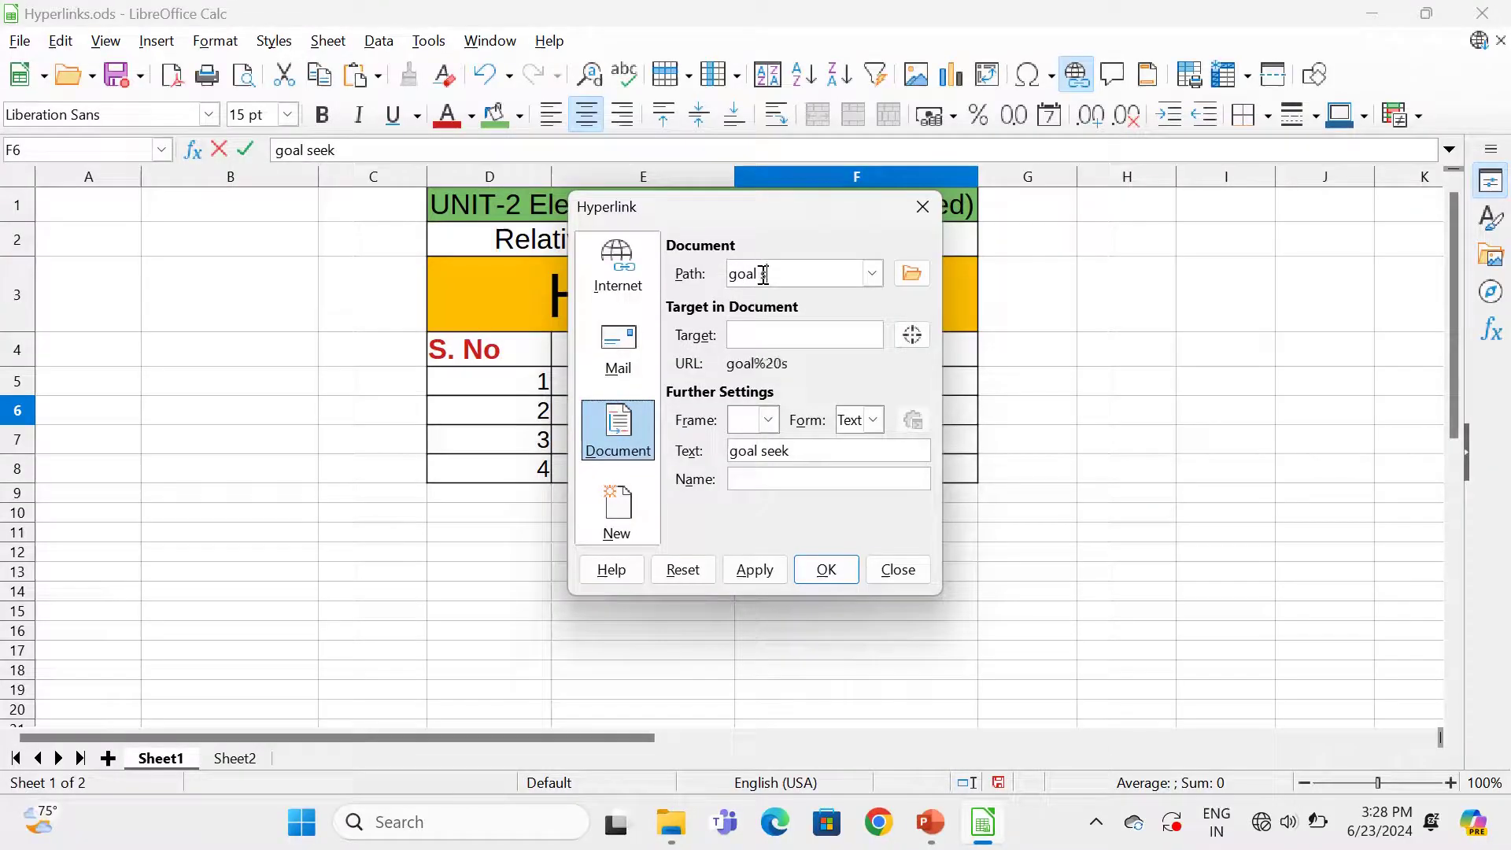
pyautogui.click(823, 578)
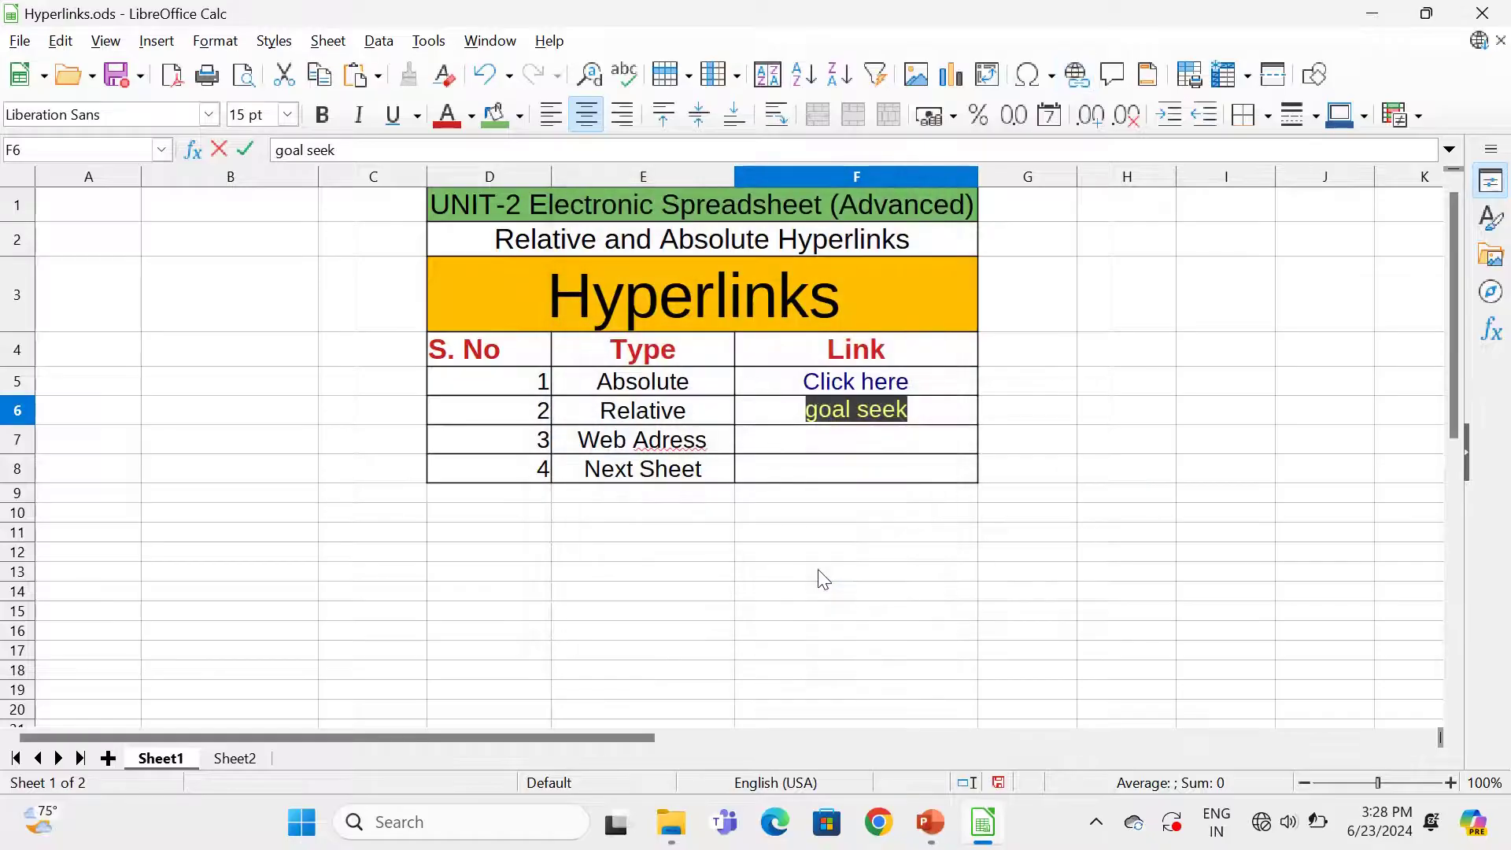
pyautogui.click(882, 452)
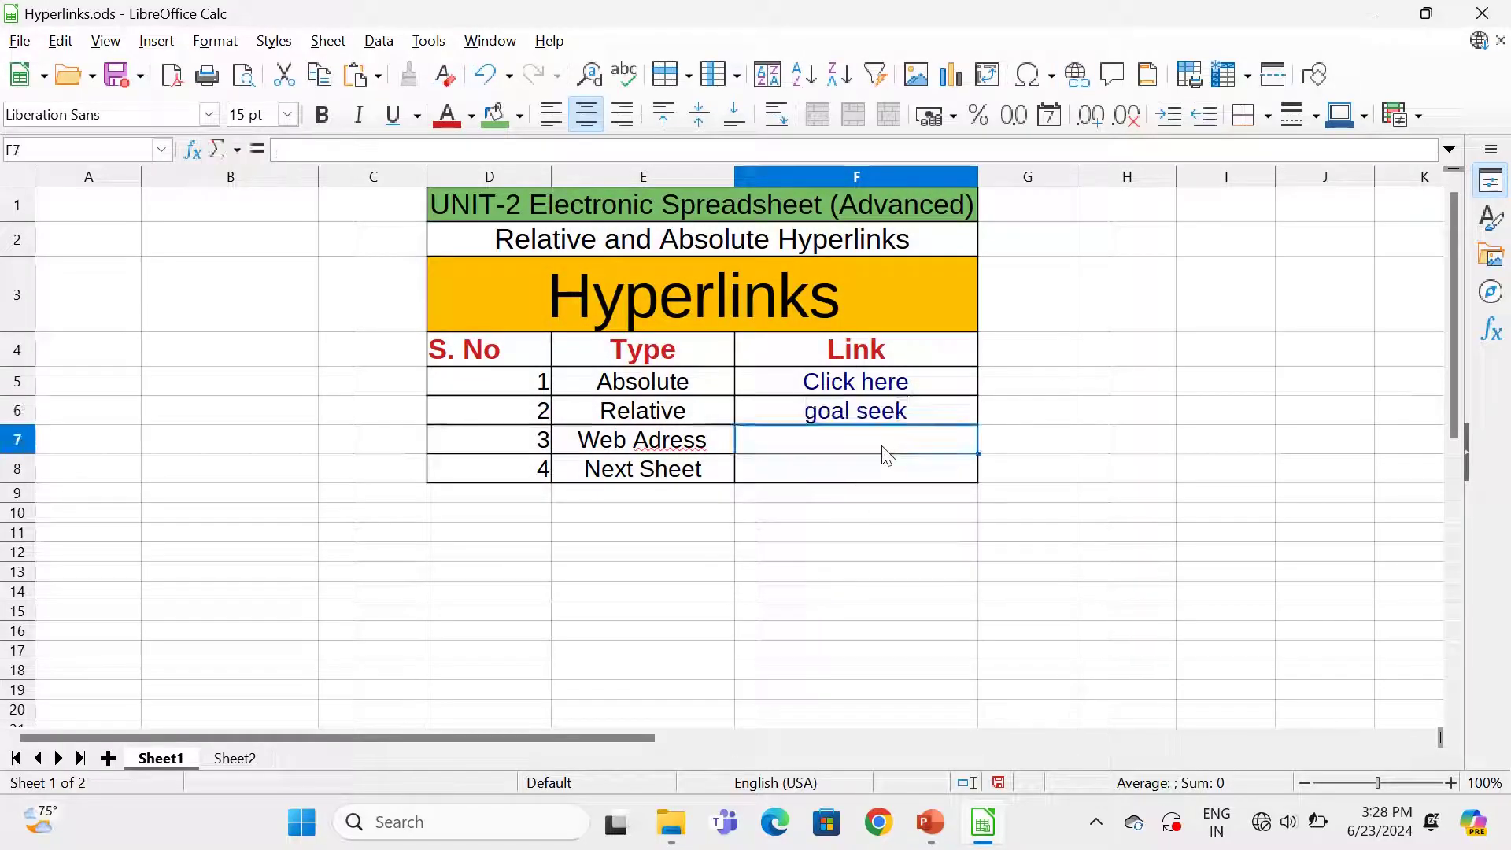
# Step: Test the Relative row's hyperlink by opening the linked goal seek spreadsheet, and close that spreadsheet
pyautogui.keyDown('ctrl'); pyautogui.click(845, 415); pyautogui.keyUp('ctrl')
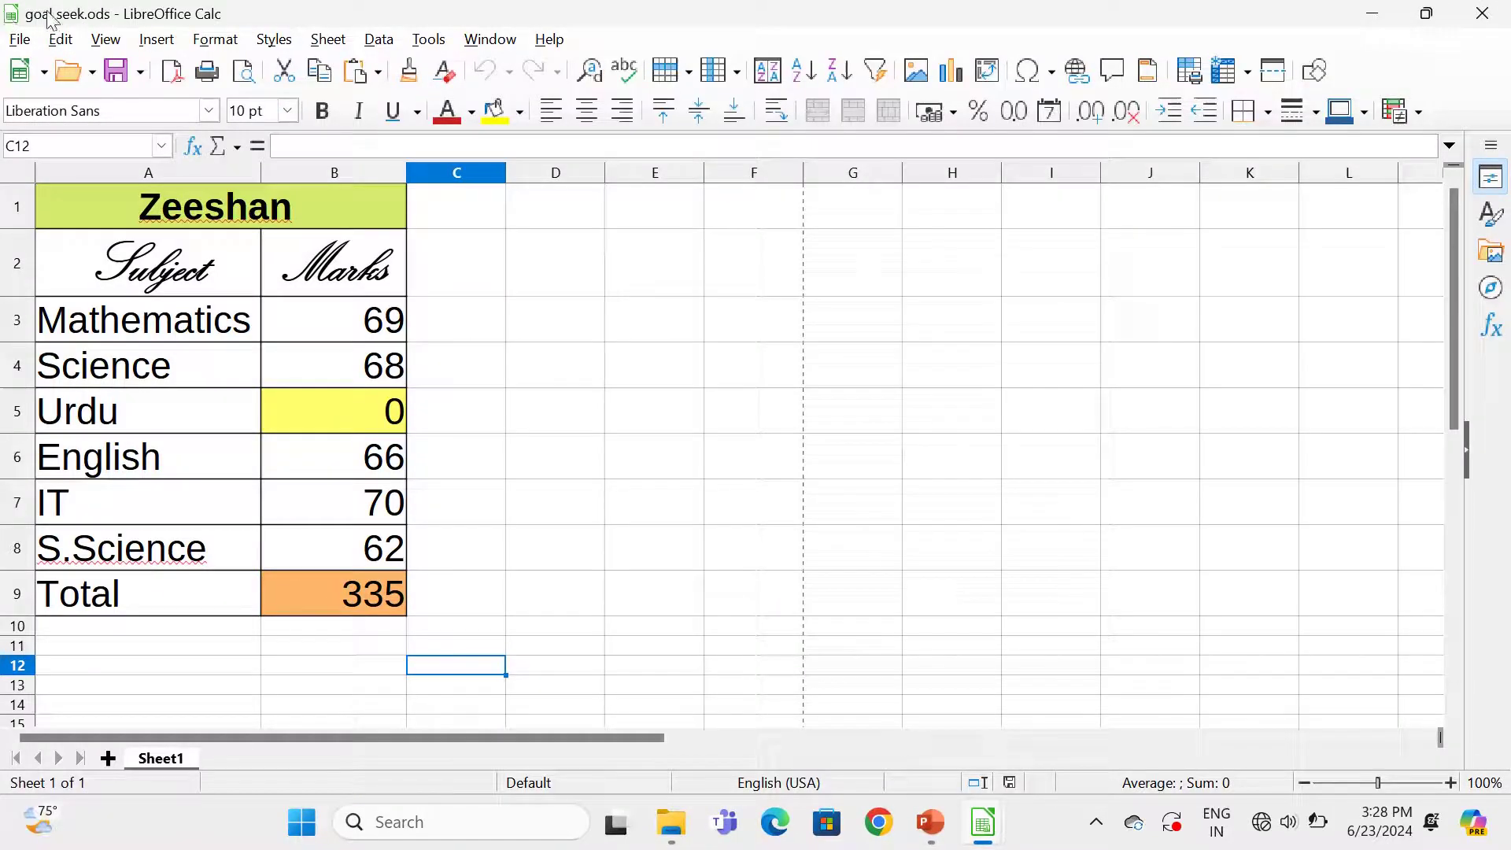
pyautogui.click(1499, 9)
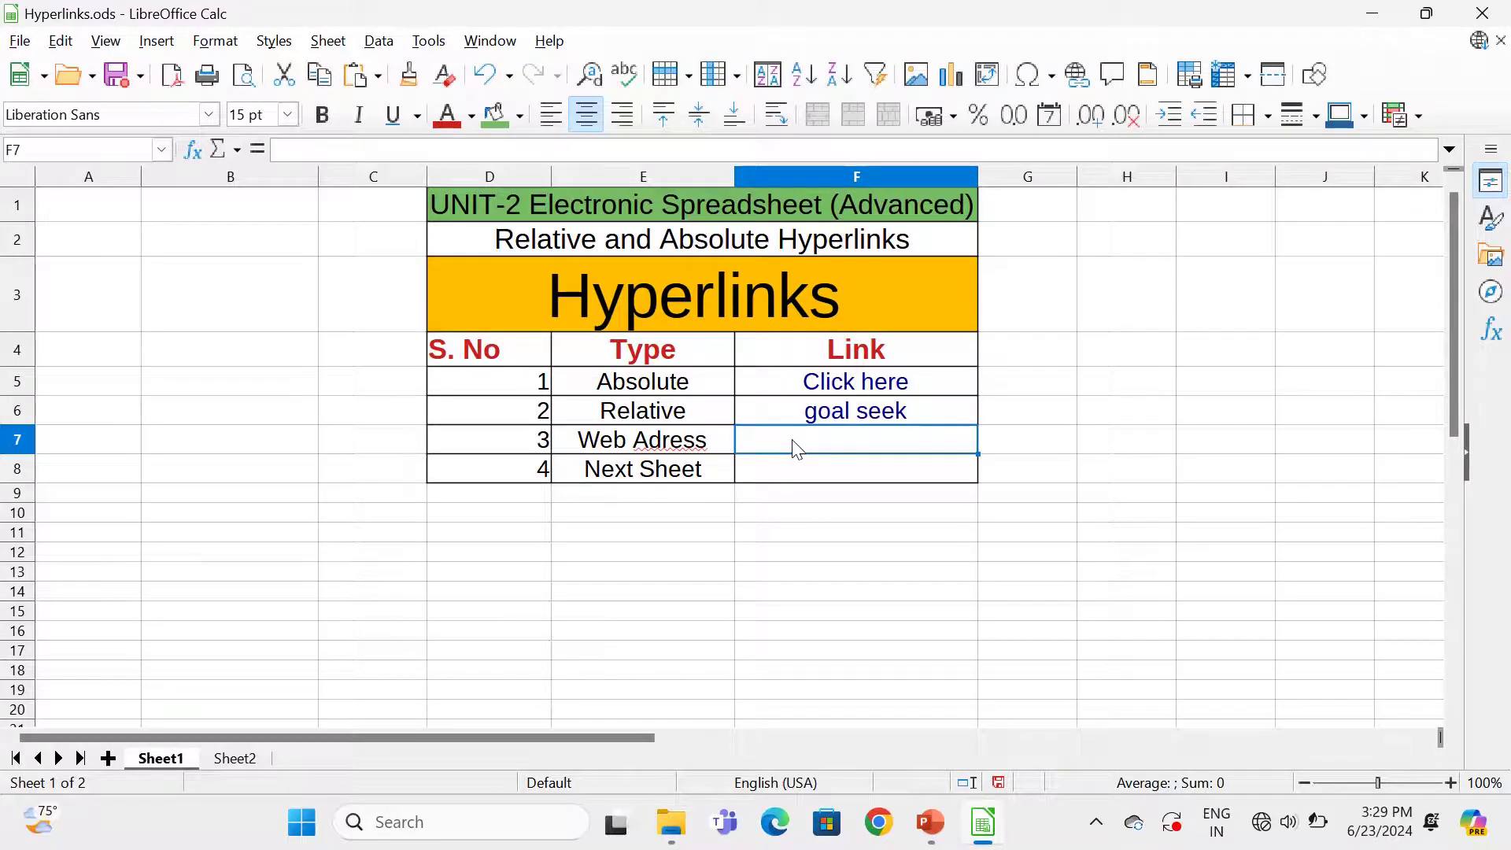
# Step: Enter "Google" in cell F7 of the Web Adress row and select the text
pyautogui.write('G')
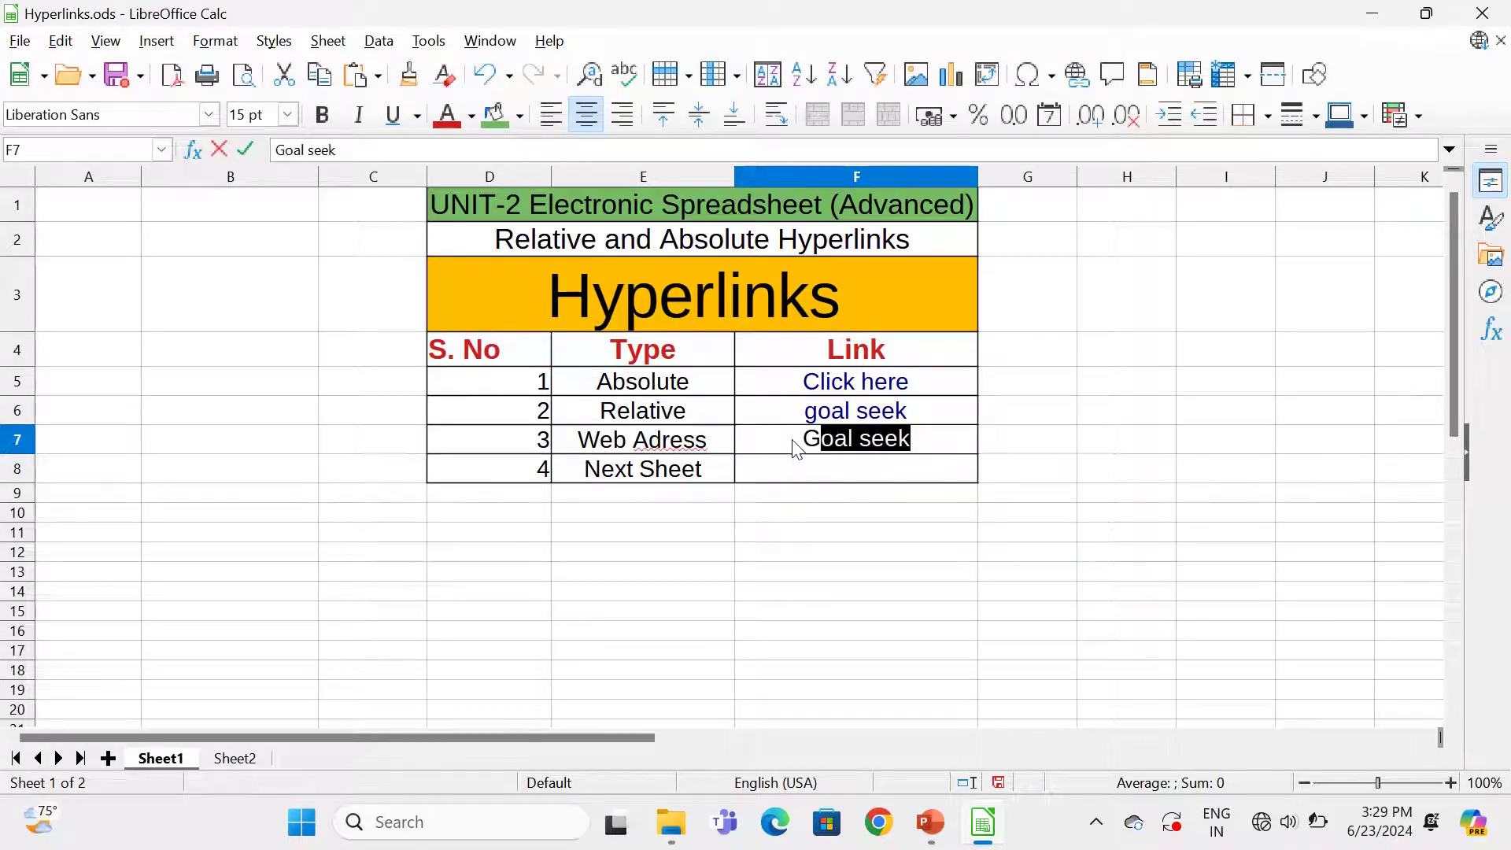
pyautogui.write('oogle')
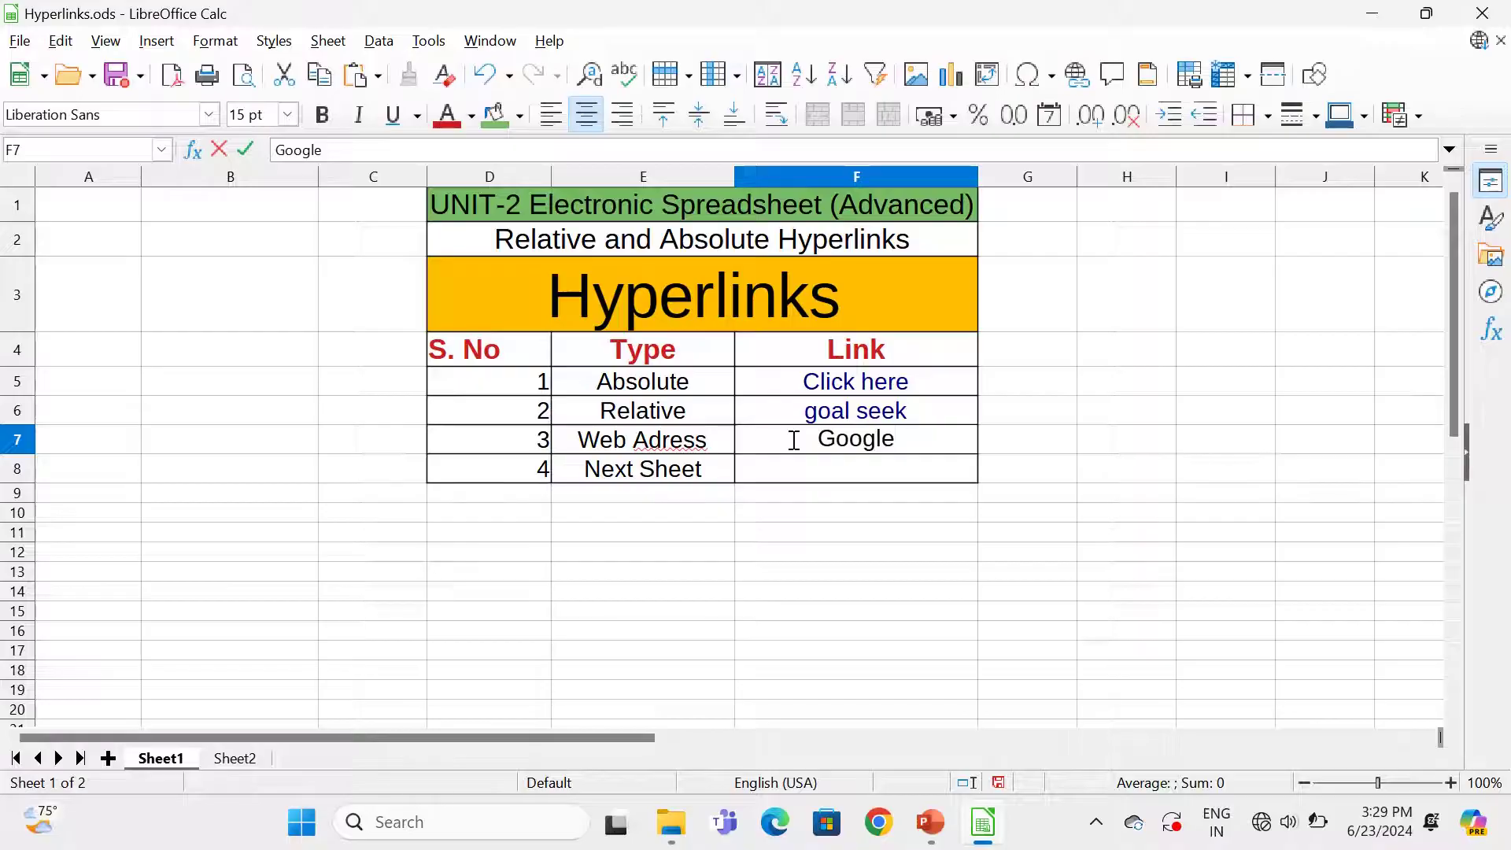
pyautogui.moveTo(900, 440); pyautogui.dragTo(816, 439)
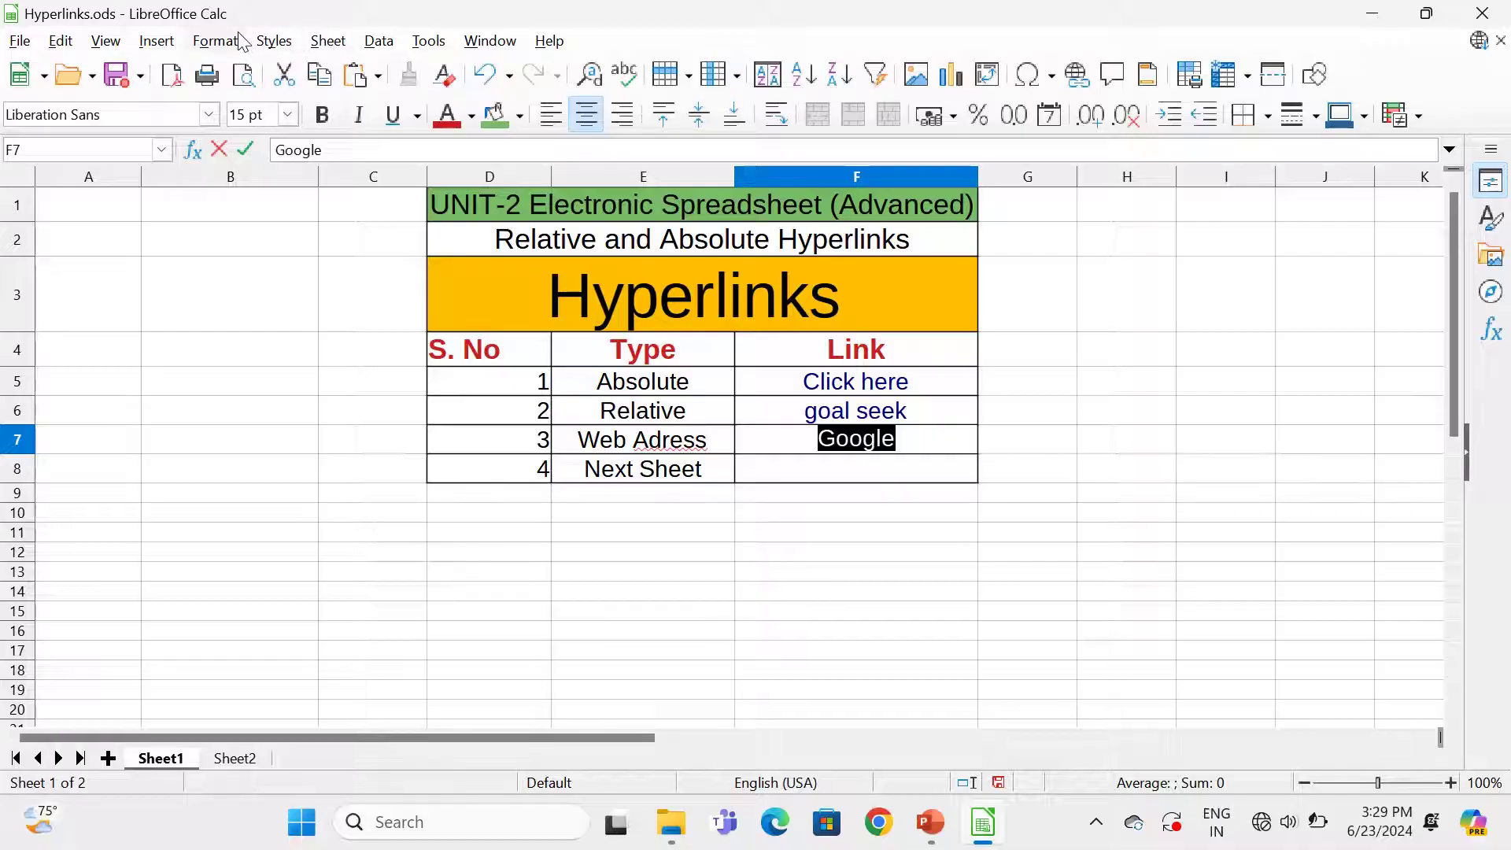
pyautogui.click(160, 44)
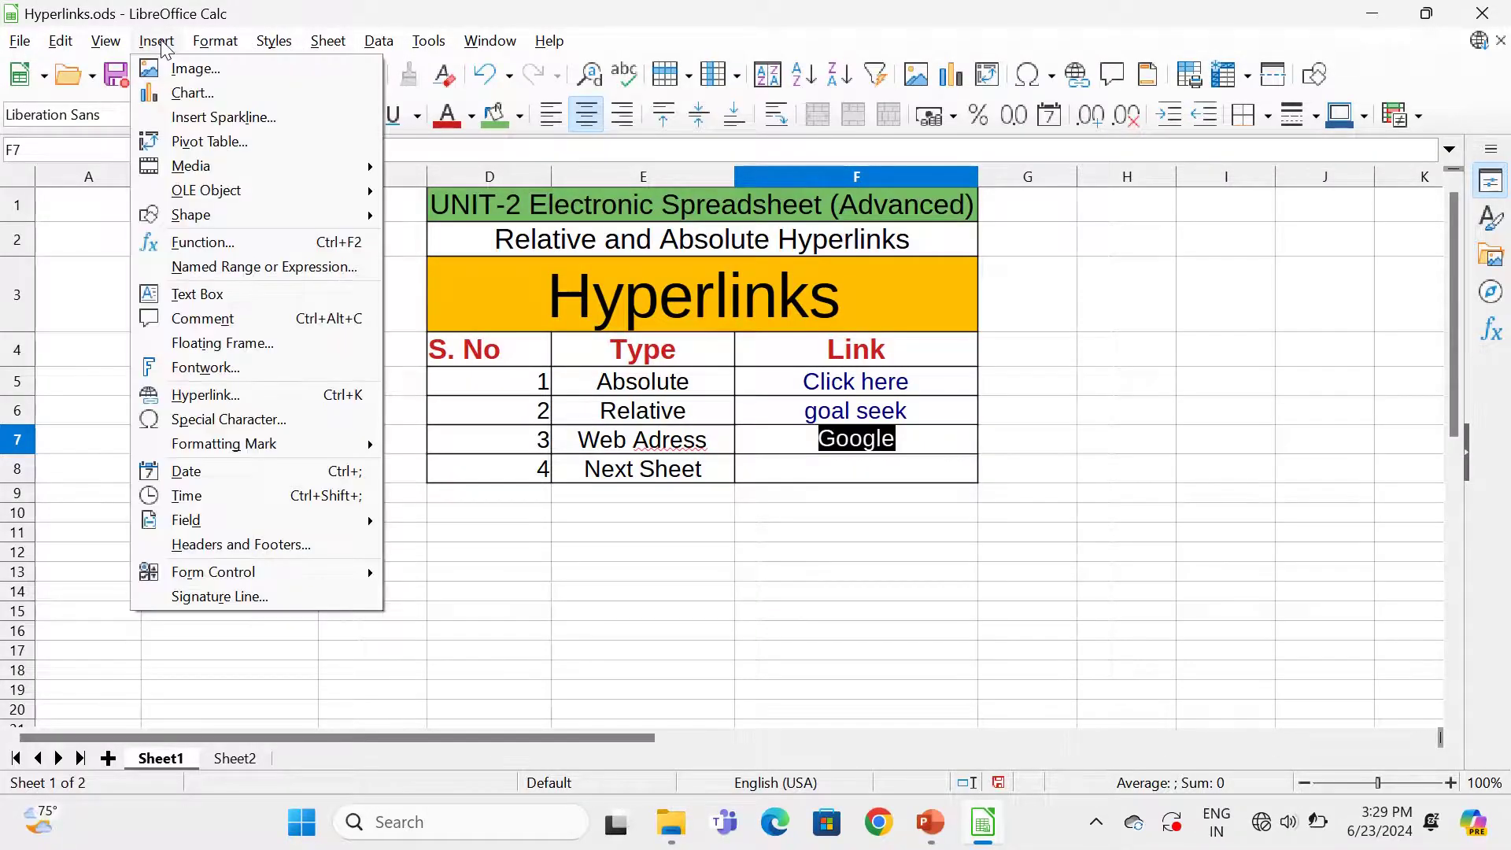
pyautogui.click(216, 396)
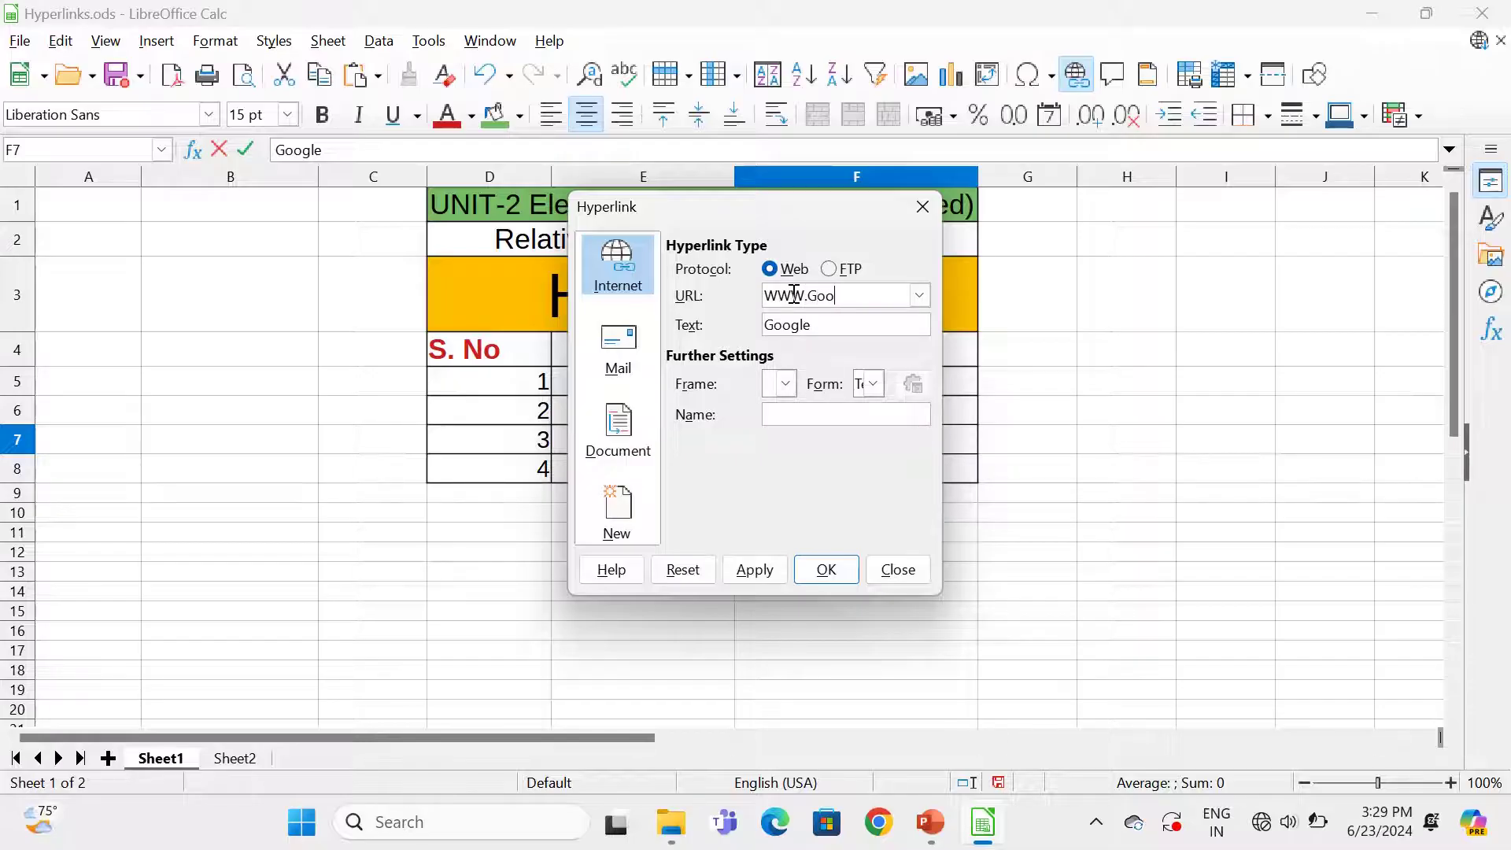
pyautogui.press('BackSpace')
pyautogui.click(826, 569)
pyautogui.press('Return')
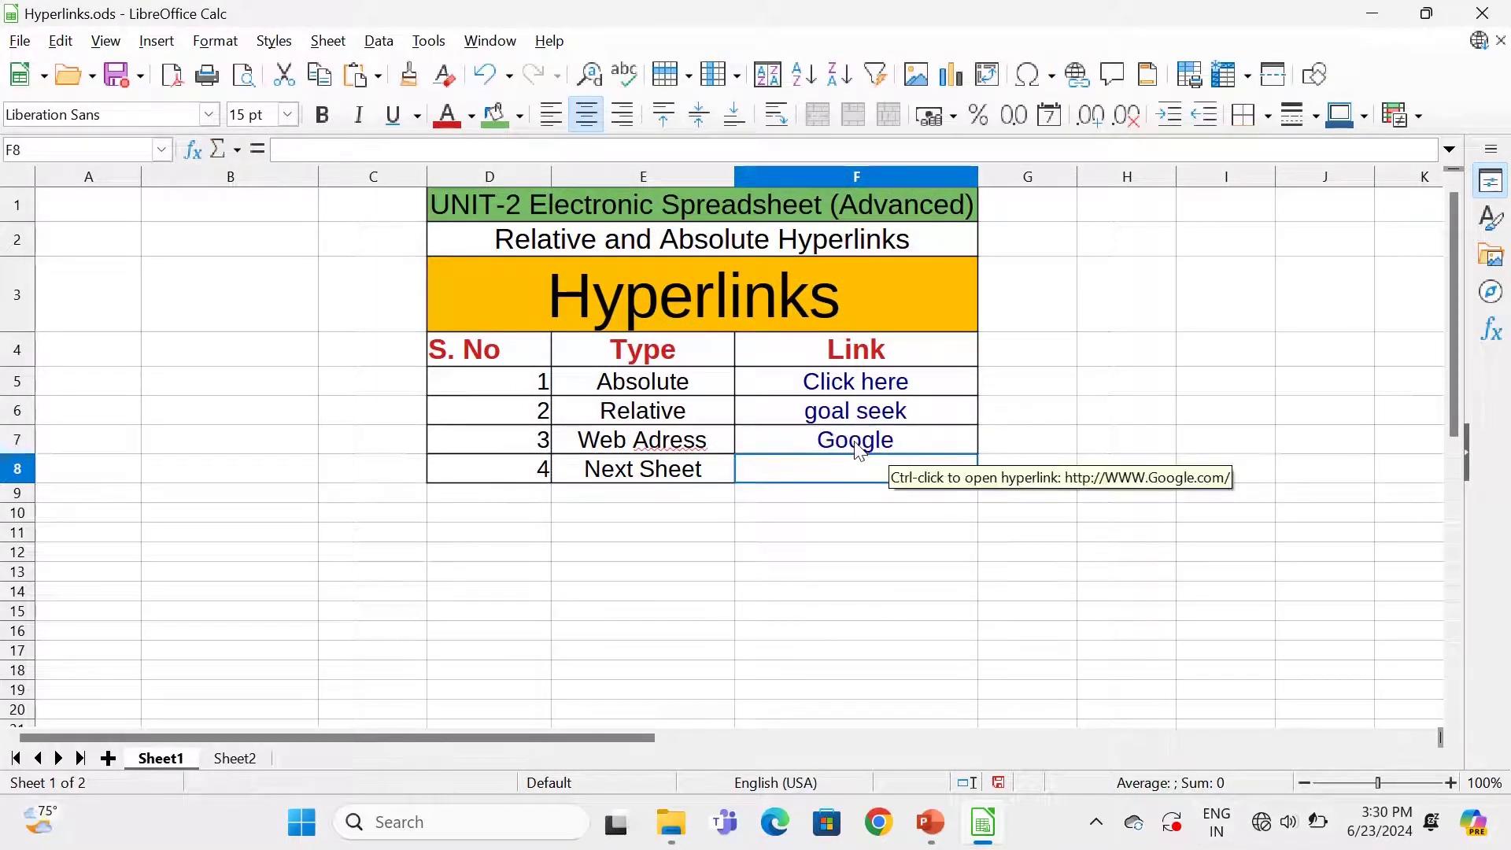
# Step: Test the Web Adress row's hyperlink by opening Google, search there for "images of flowers", and close the browser
pyautogui.keyDown('ctrl'); pyautogui.click(855, 441); pyautogui.keyUp('ctrl')
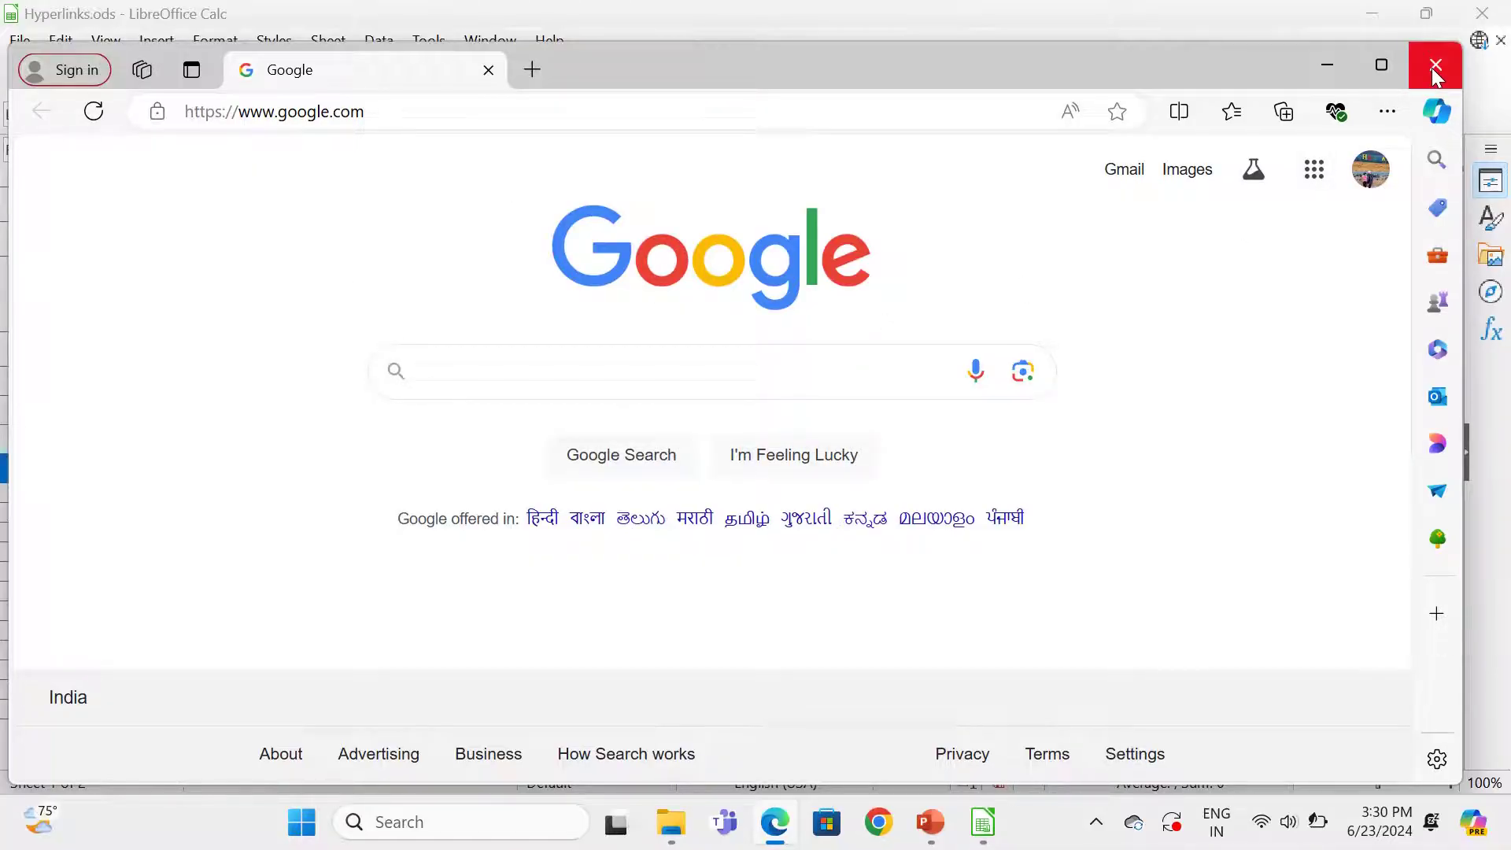
pyautogui.click(661, 391)
pyautogui.click(566, 368)
pyautogui.write('images o')
pyautogui.write('f ')
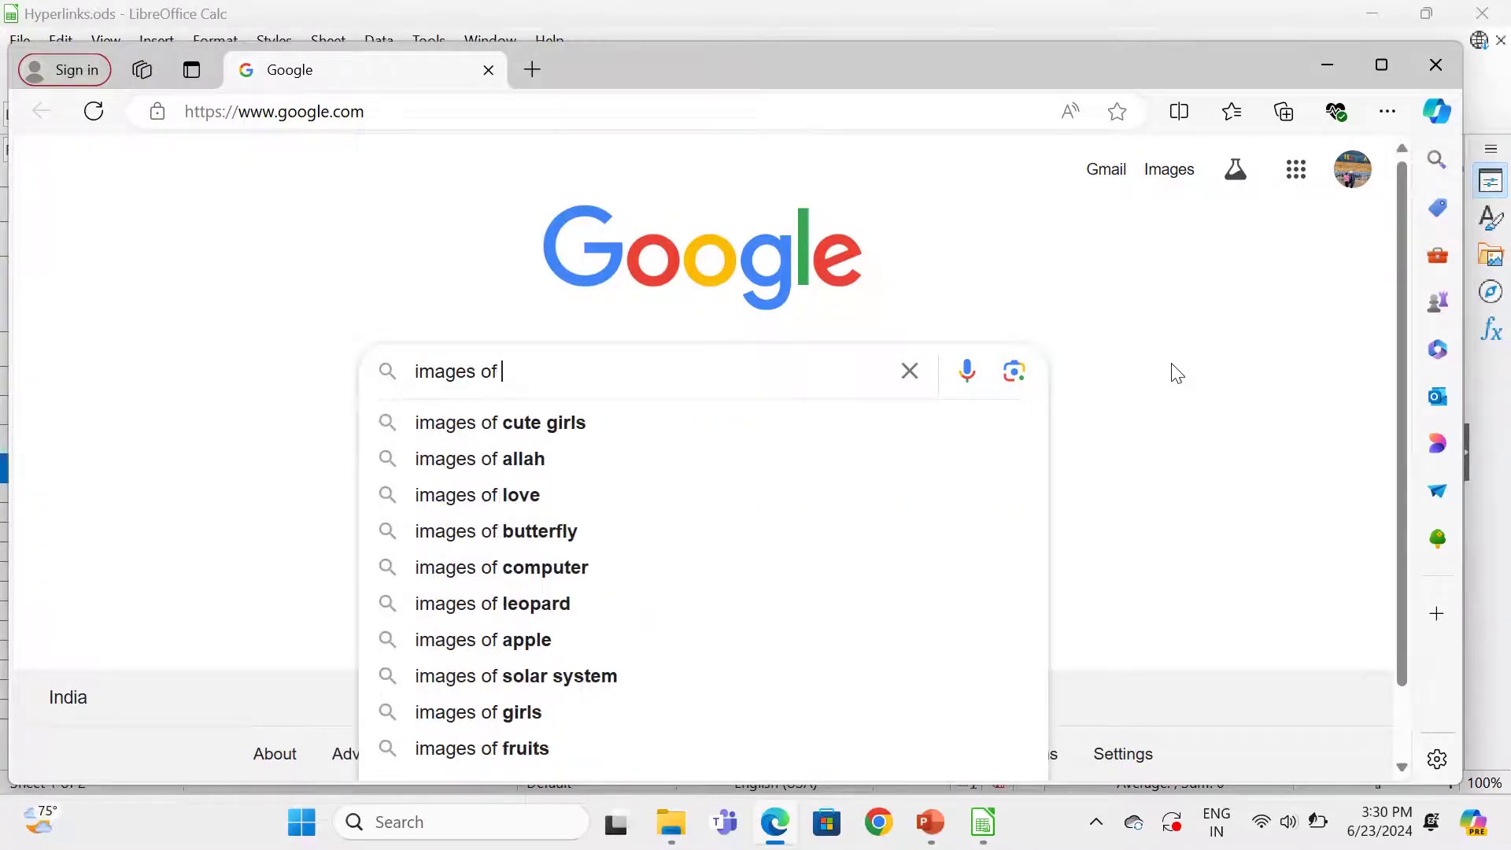
pyautogui.write('flowers')
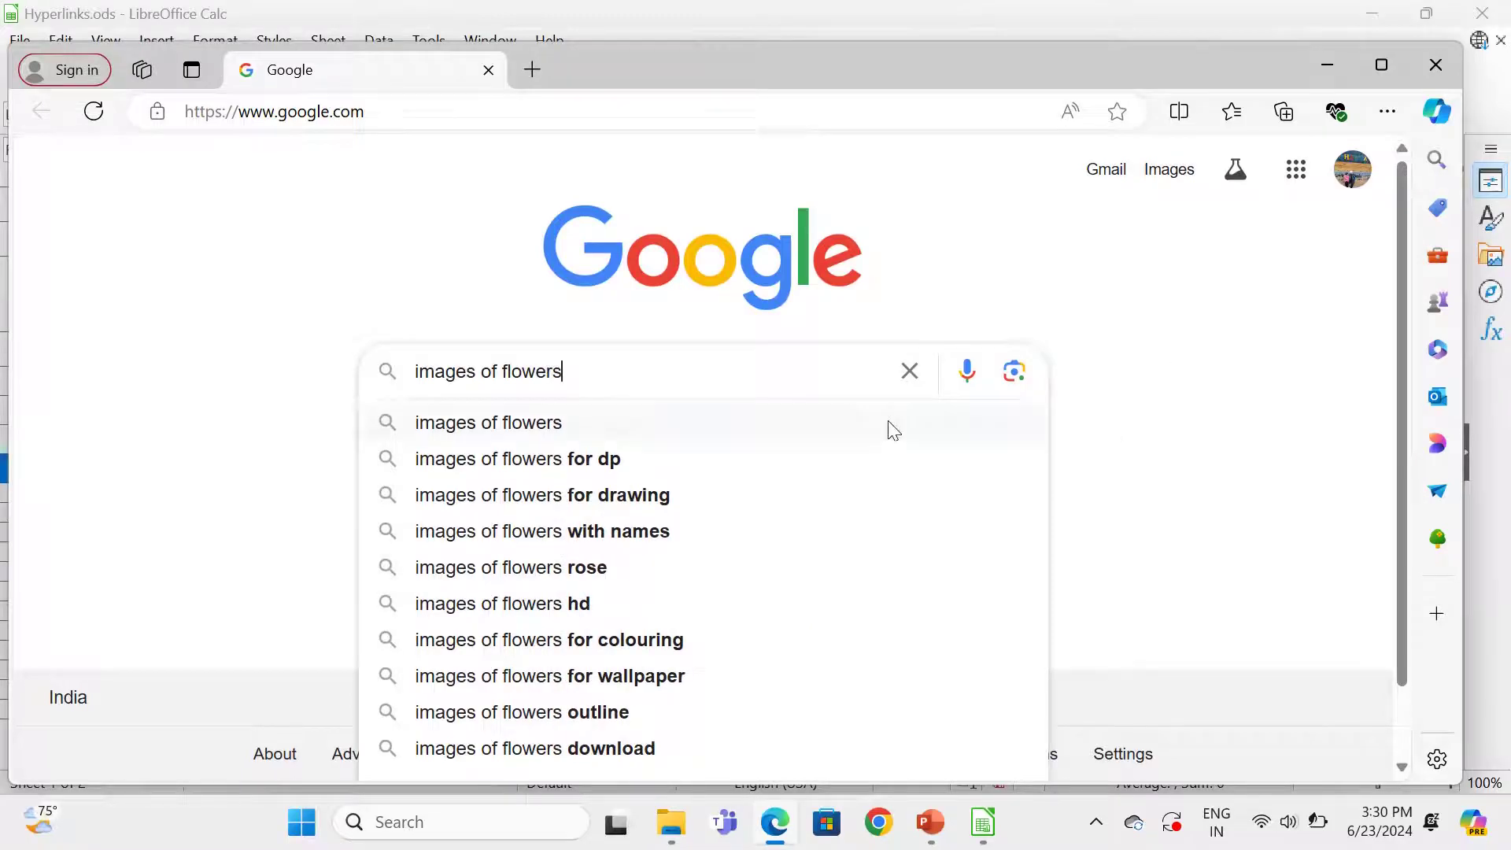
pyautogui.click(732, 423)
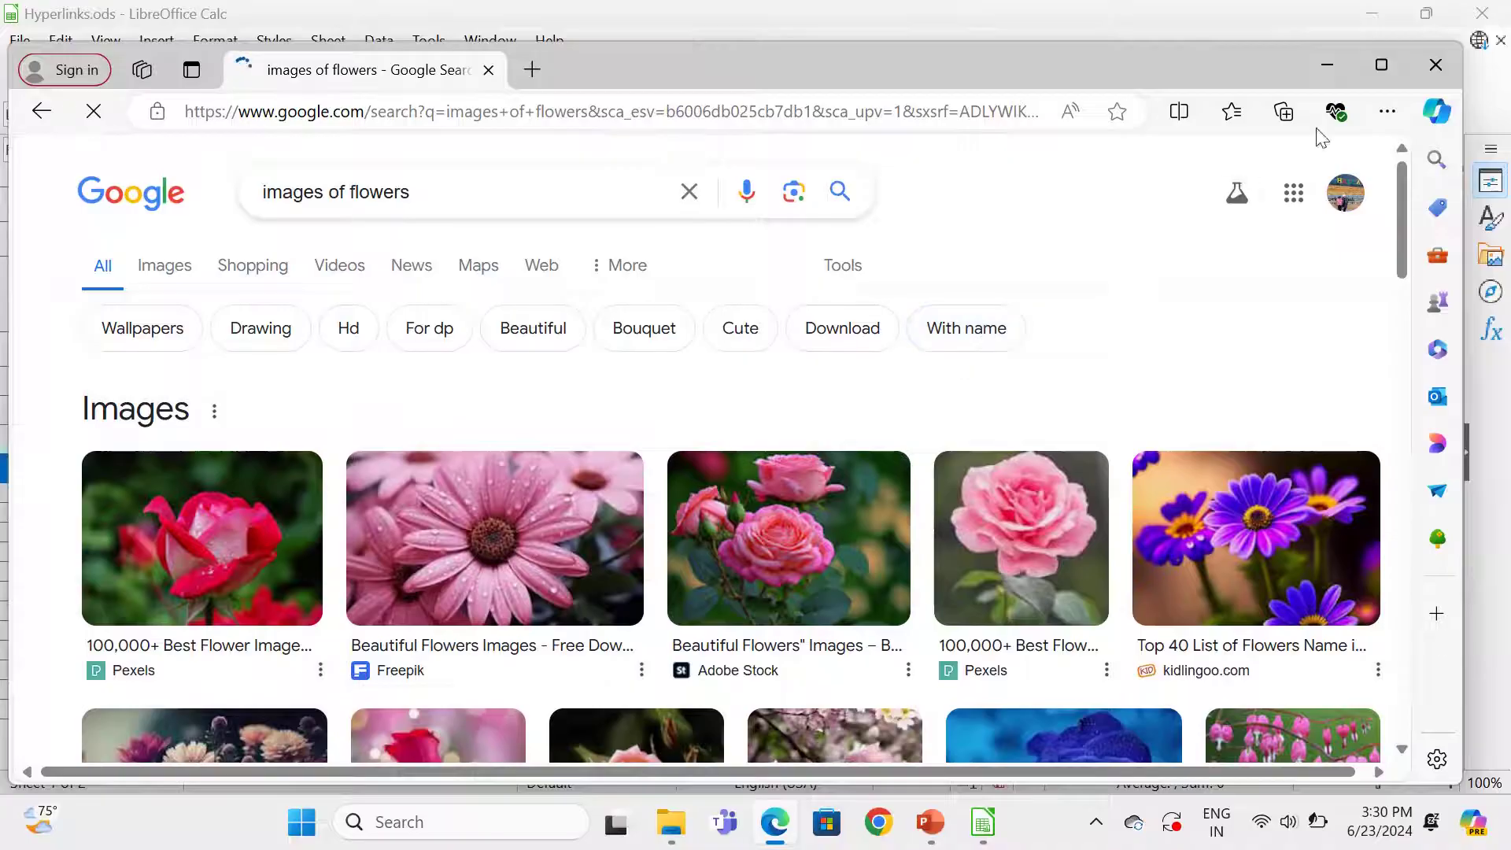
pyautogui.click(1434, 70)
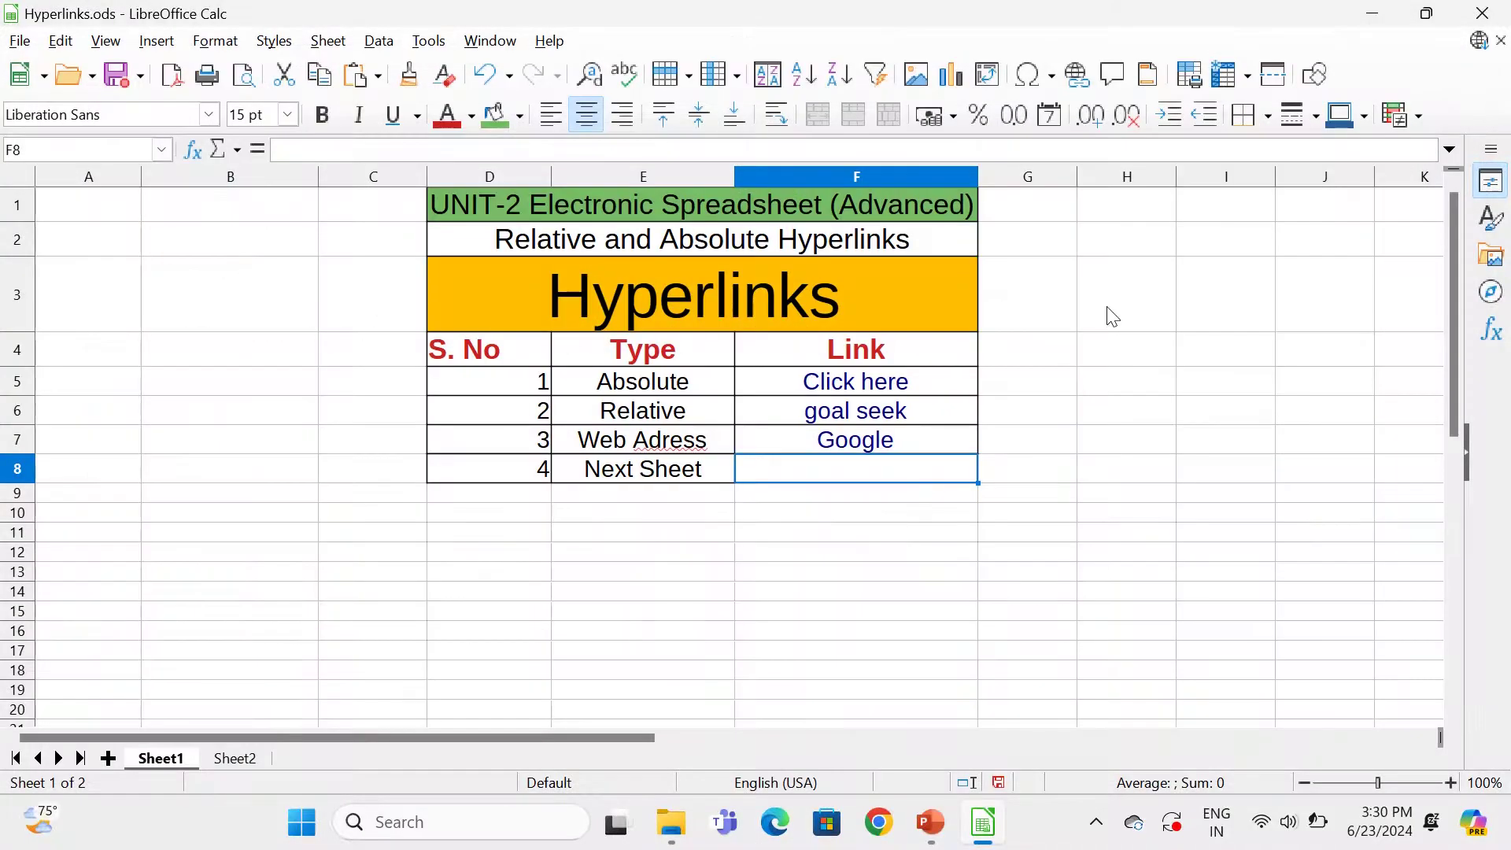
# Step: Enter "Sheet 2" in cell F8 of the Next Sheet row and select the text
pyautogui.rightClick(823, 474)
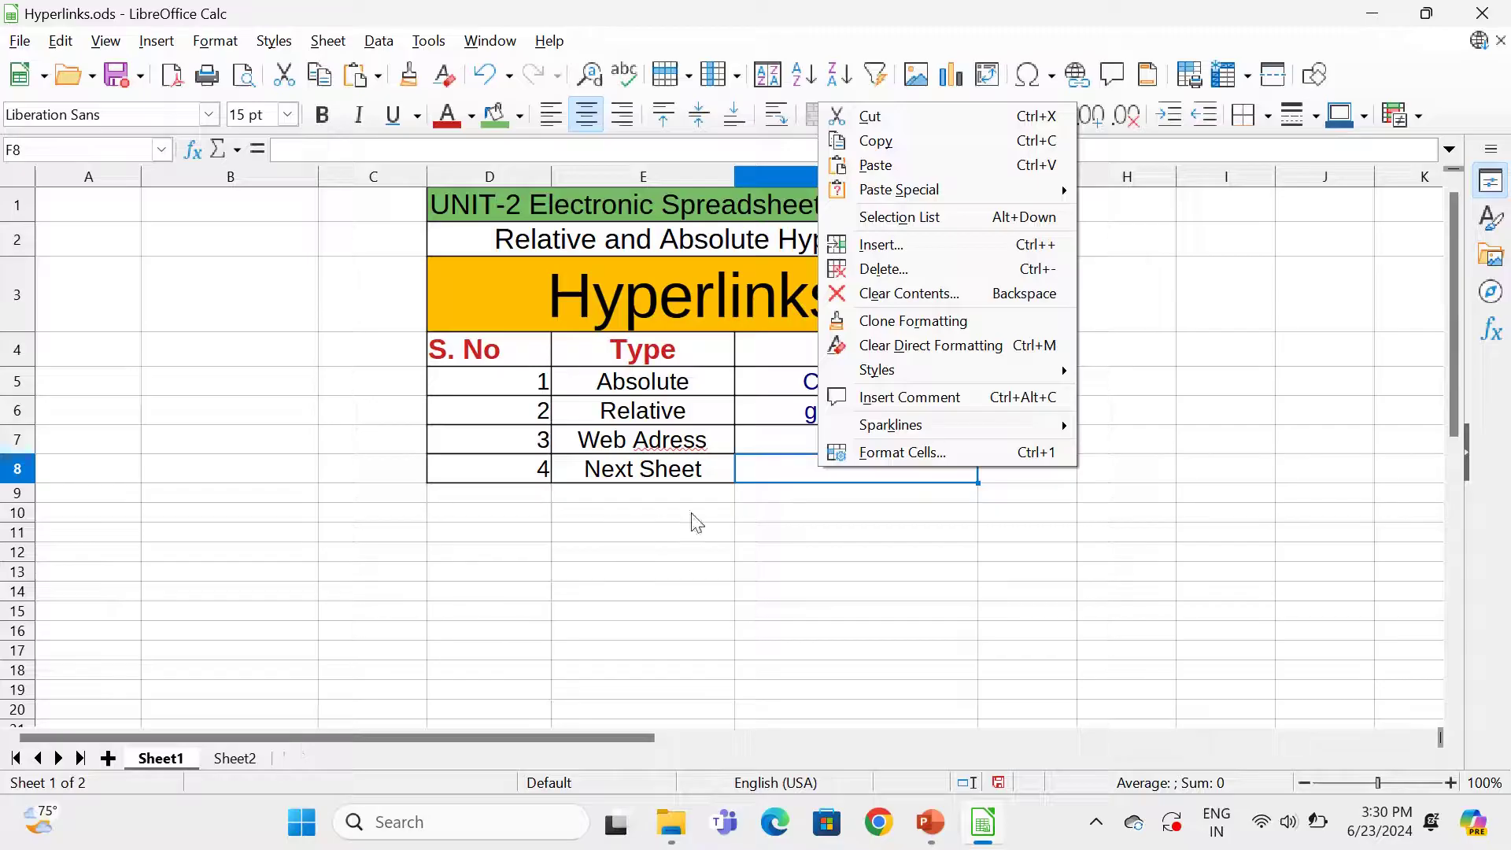
pyautogui.click(779, 482)
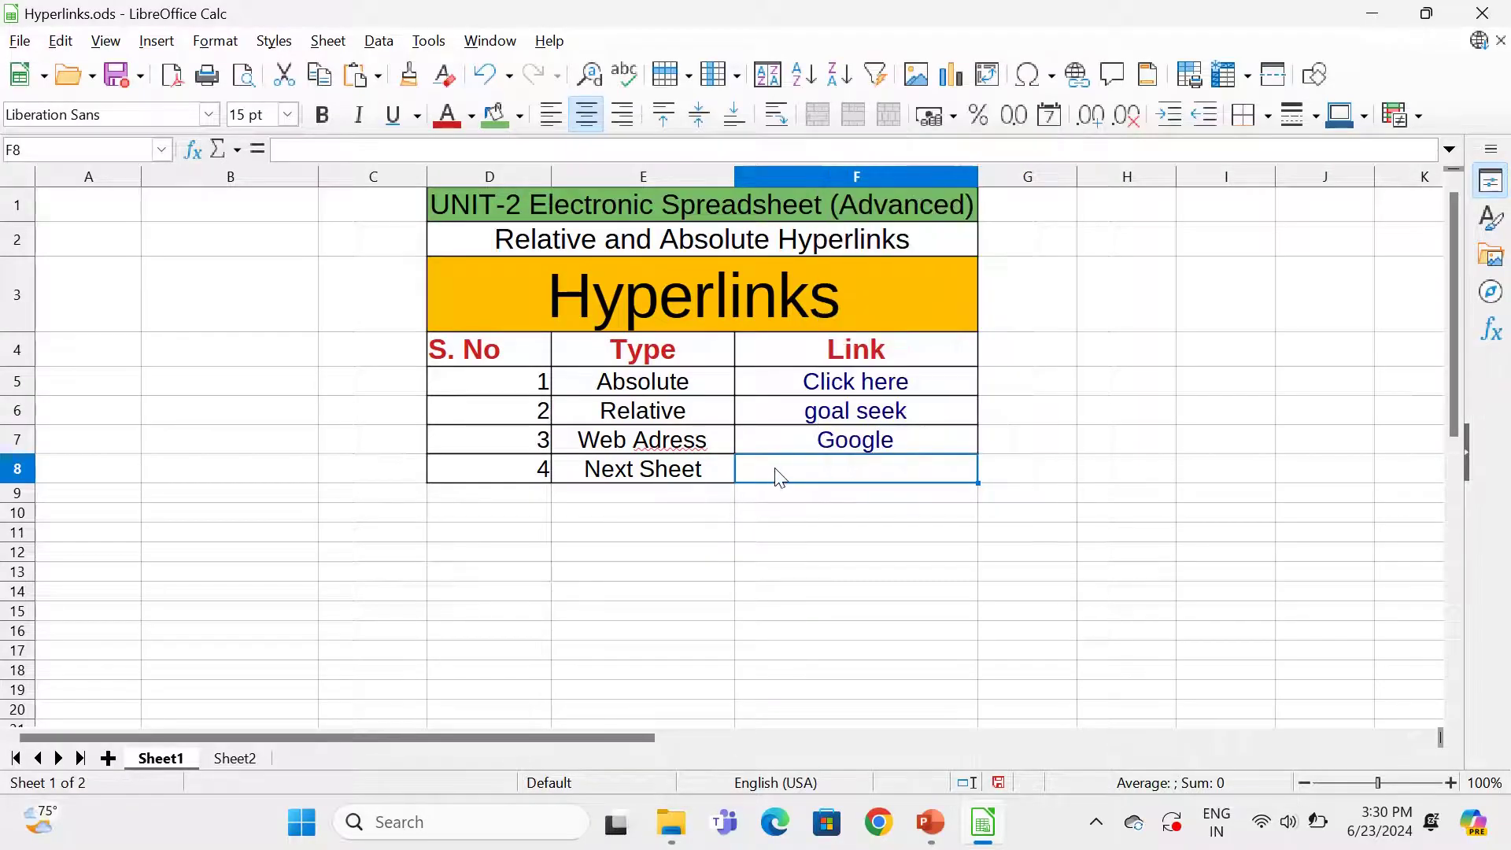
pyautogui.click(226, 759)
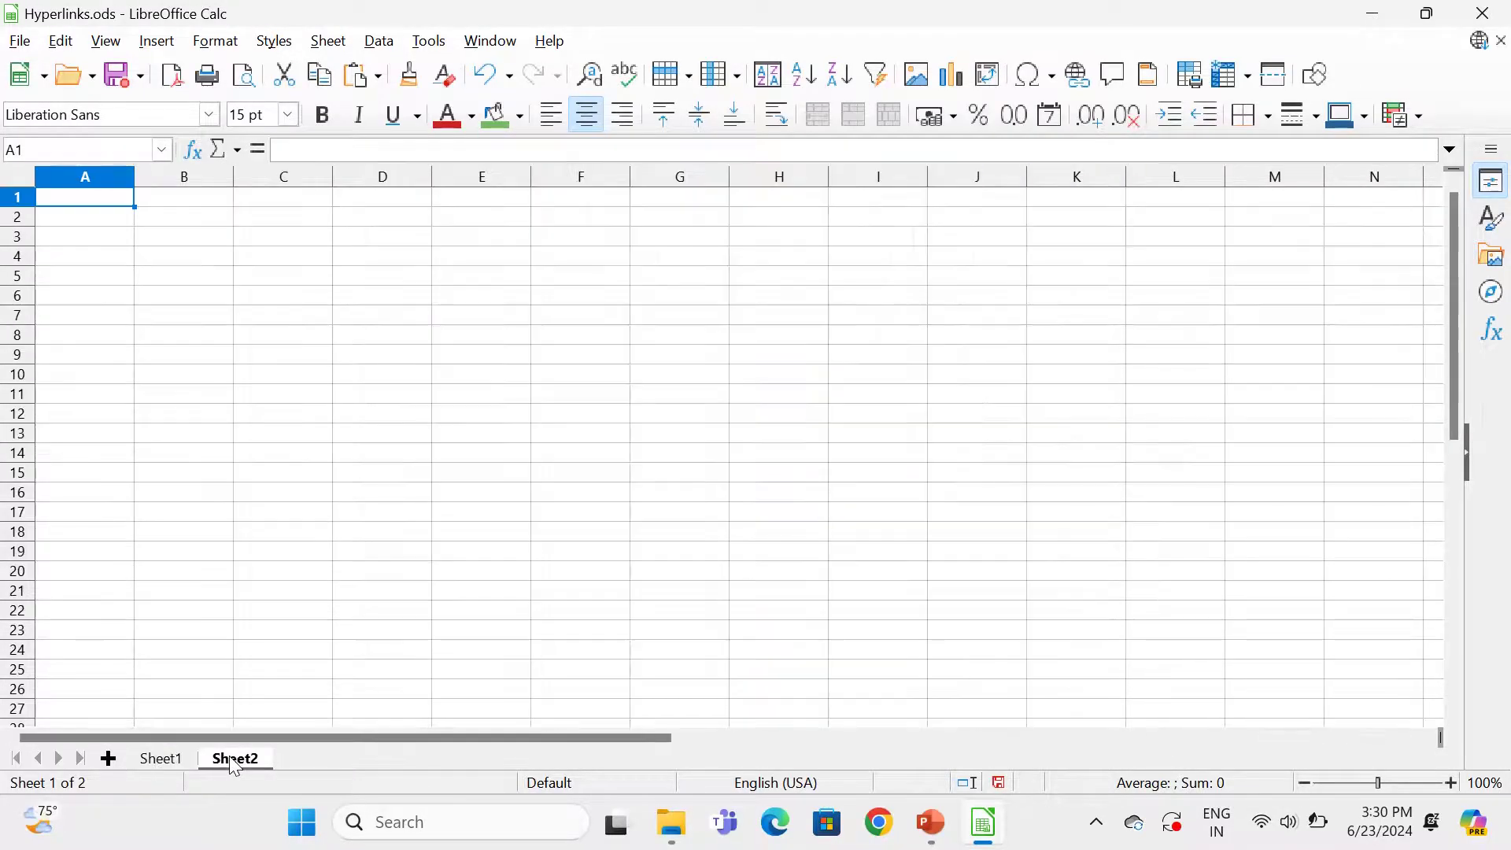
pyautogui.click(178, 762)
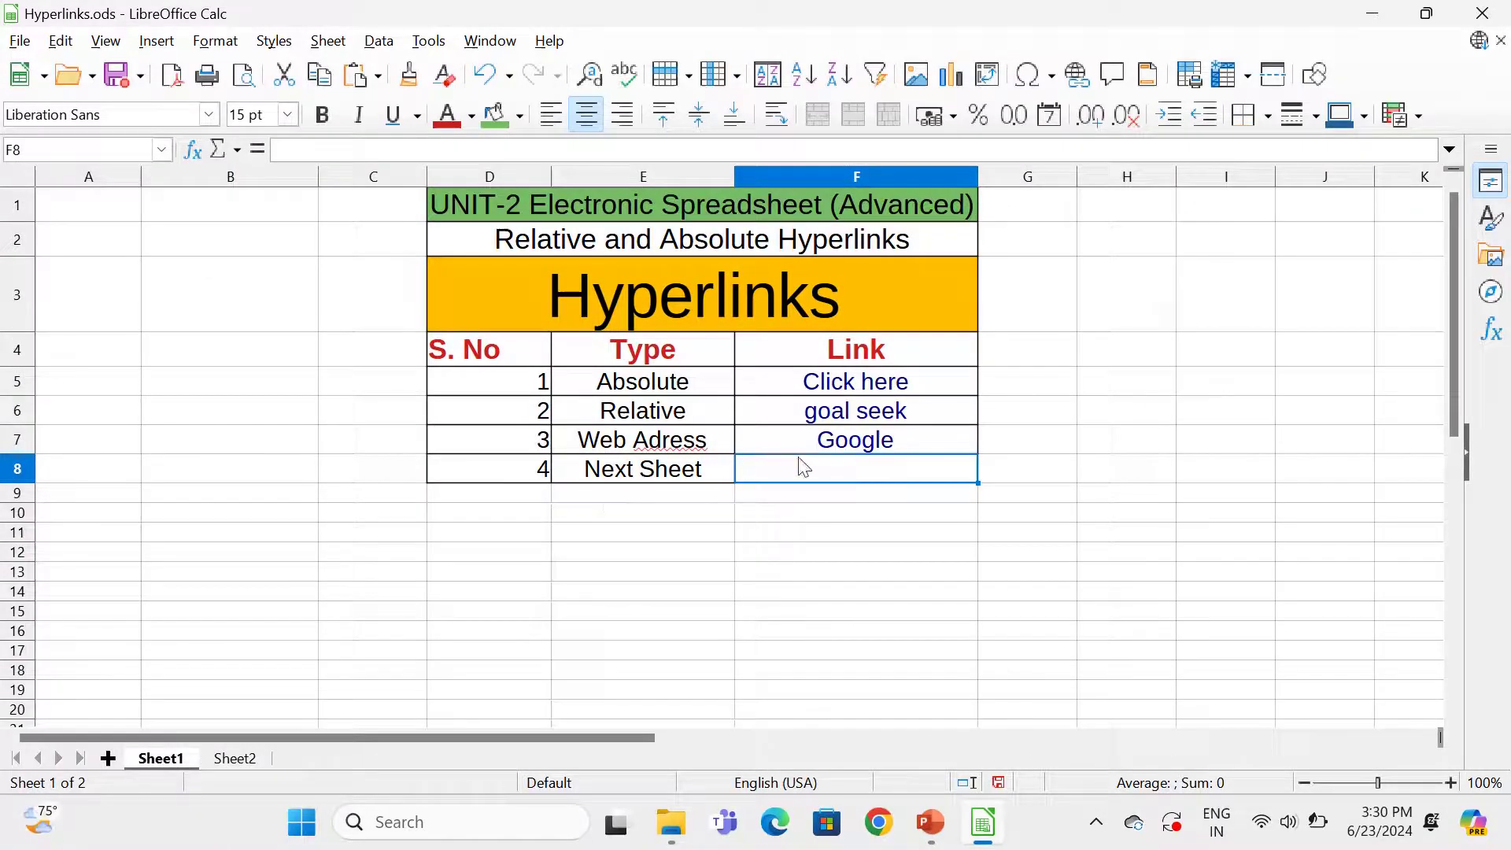
pyautogui.write('Sheet')
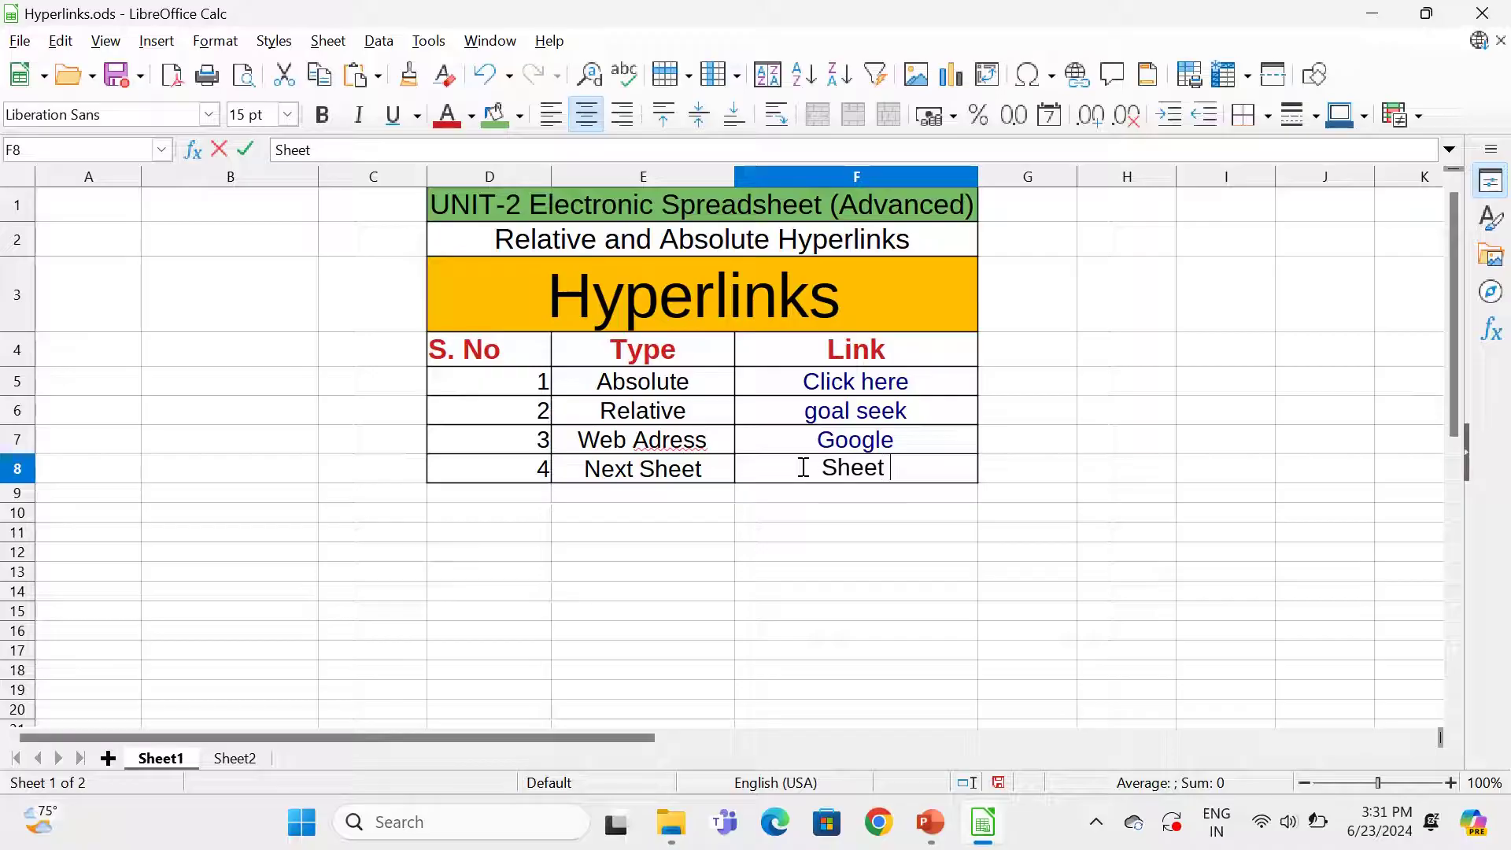
pyautogui.press('BackSpace')
pyautogui.write('2')
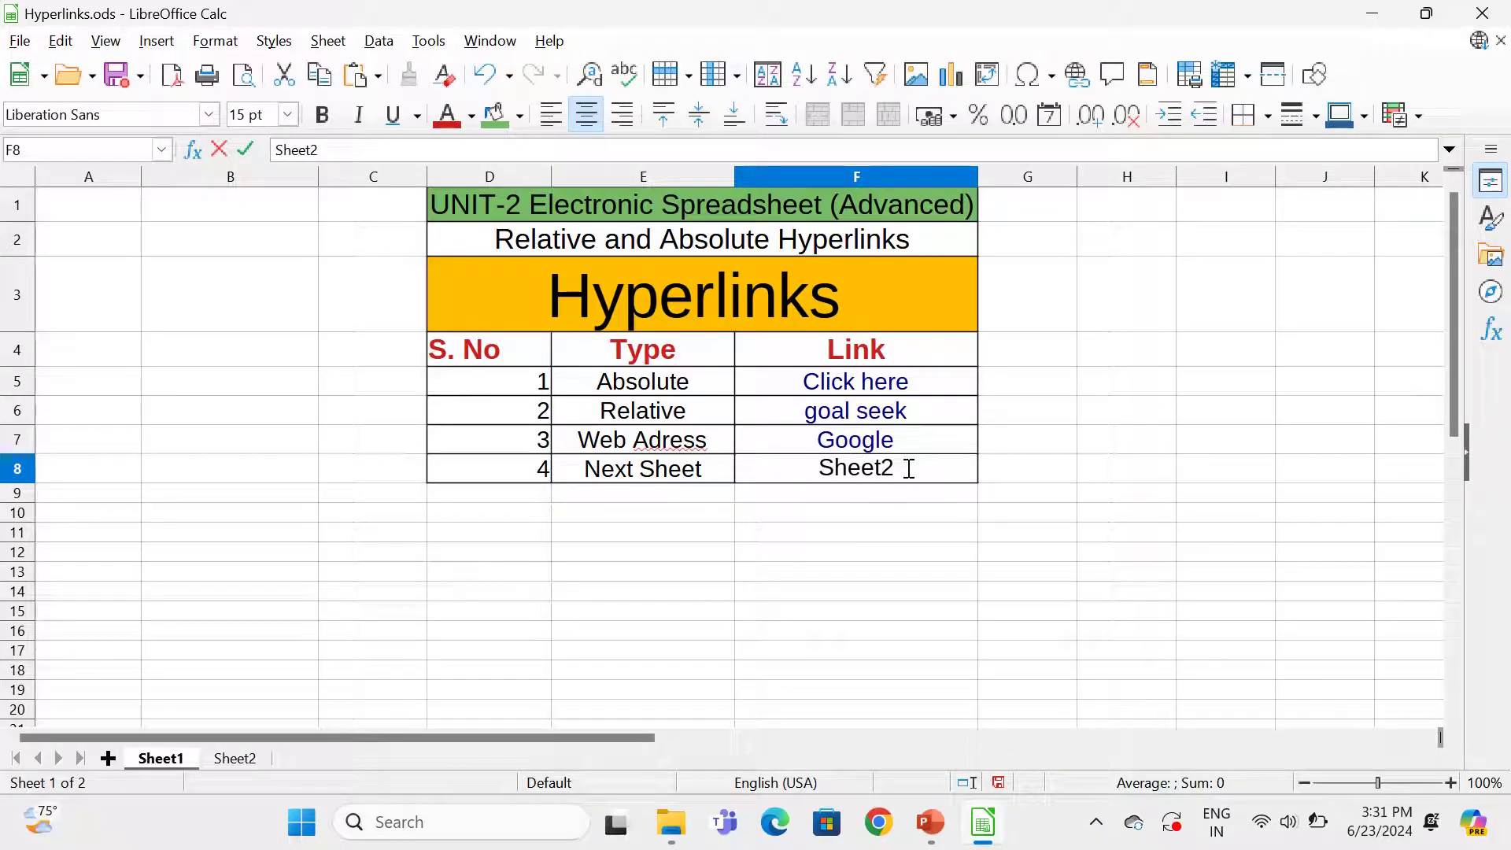
pyautogui.click(885, 466)
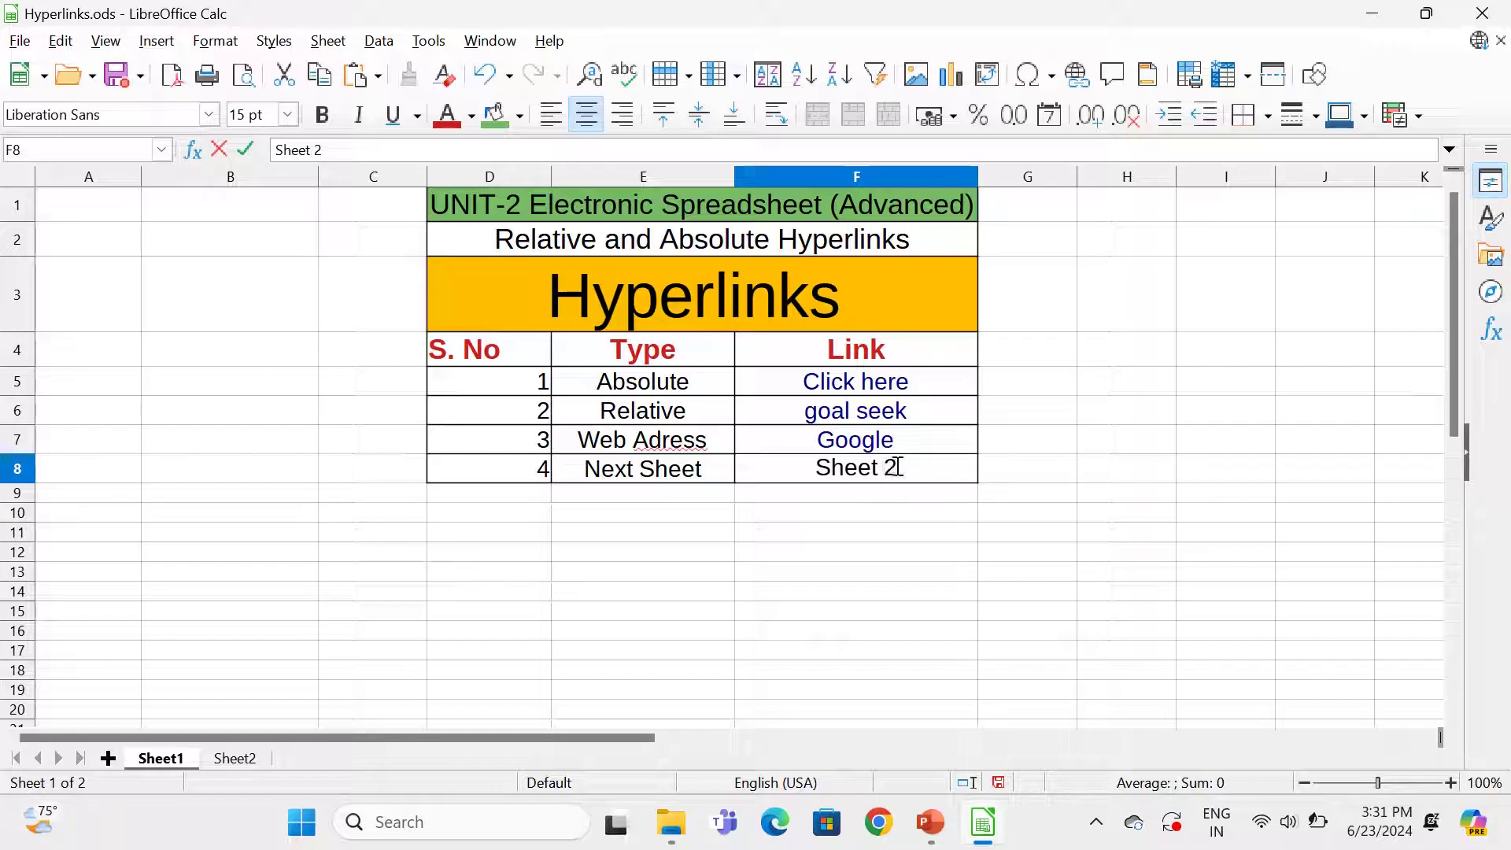
pyautogui.moveTo(898, 467); pyautogui.dragTo(821, 468)
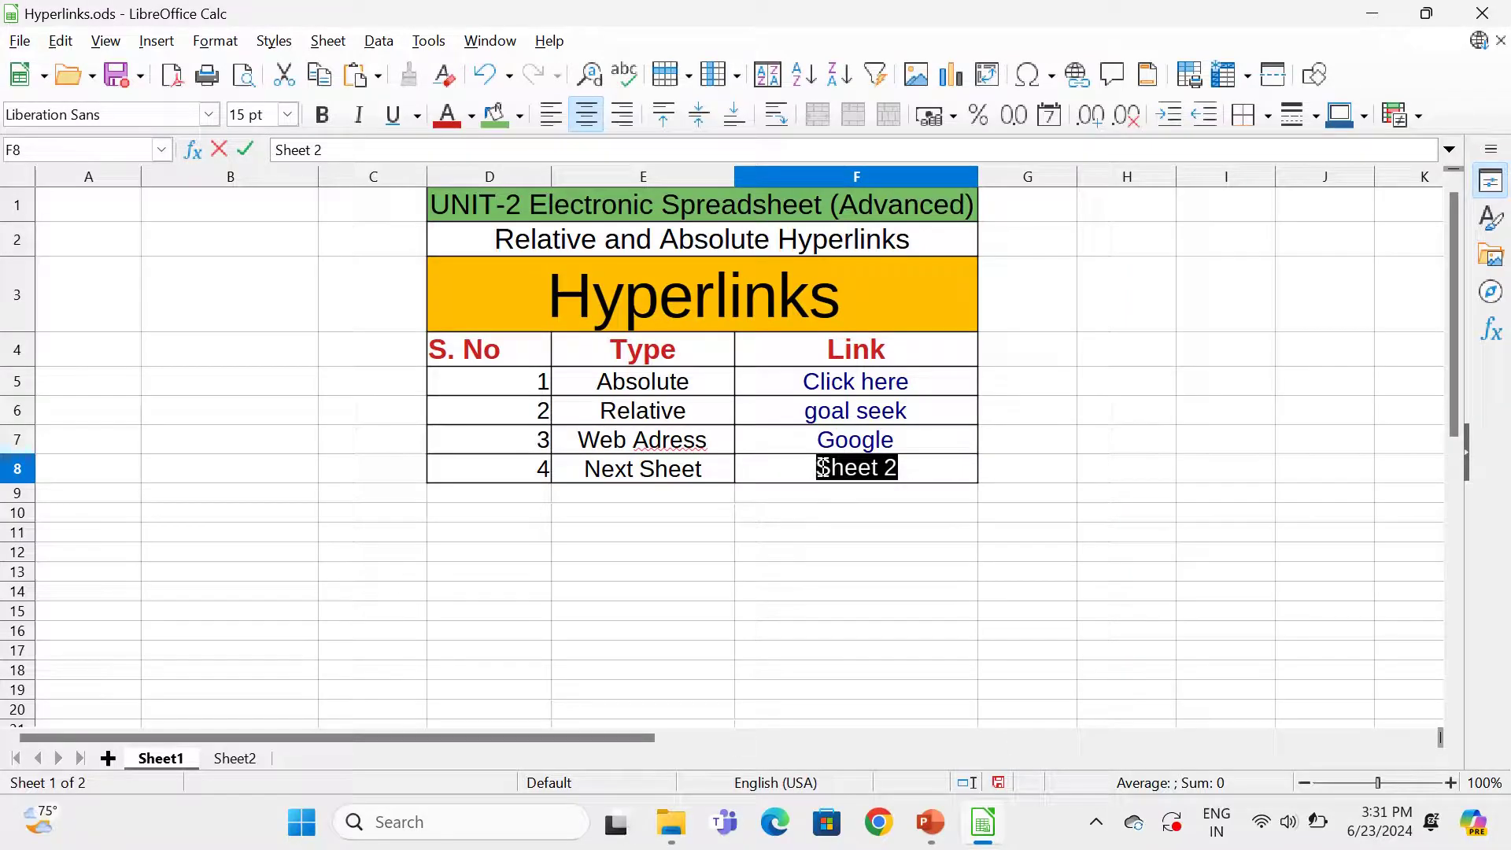
# Step: Insert a document hyperlink on the selected text in F8 with the target Sheet2 in this document, and test it by following the link
pyautogui.click(157, 41)
pyautogui.click(214, 391)
pyautogui.click(618, 426)
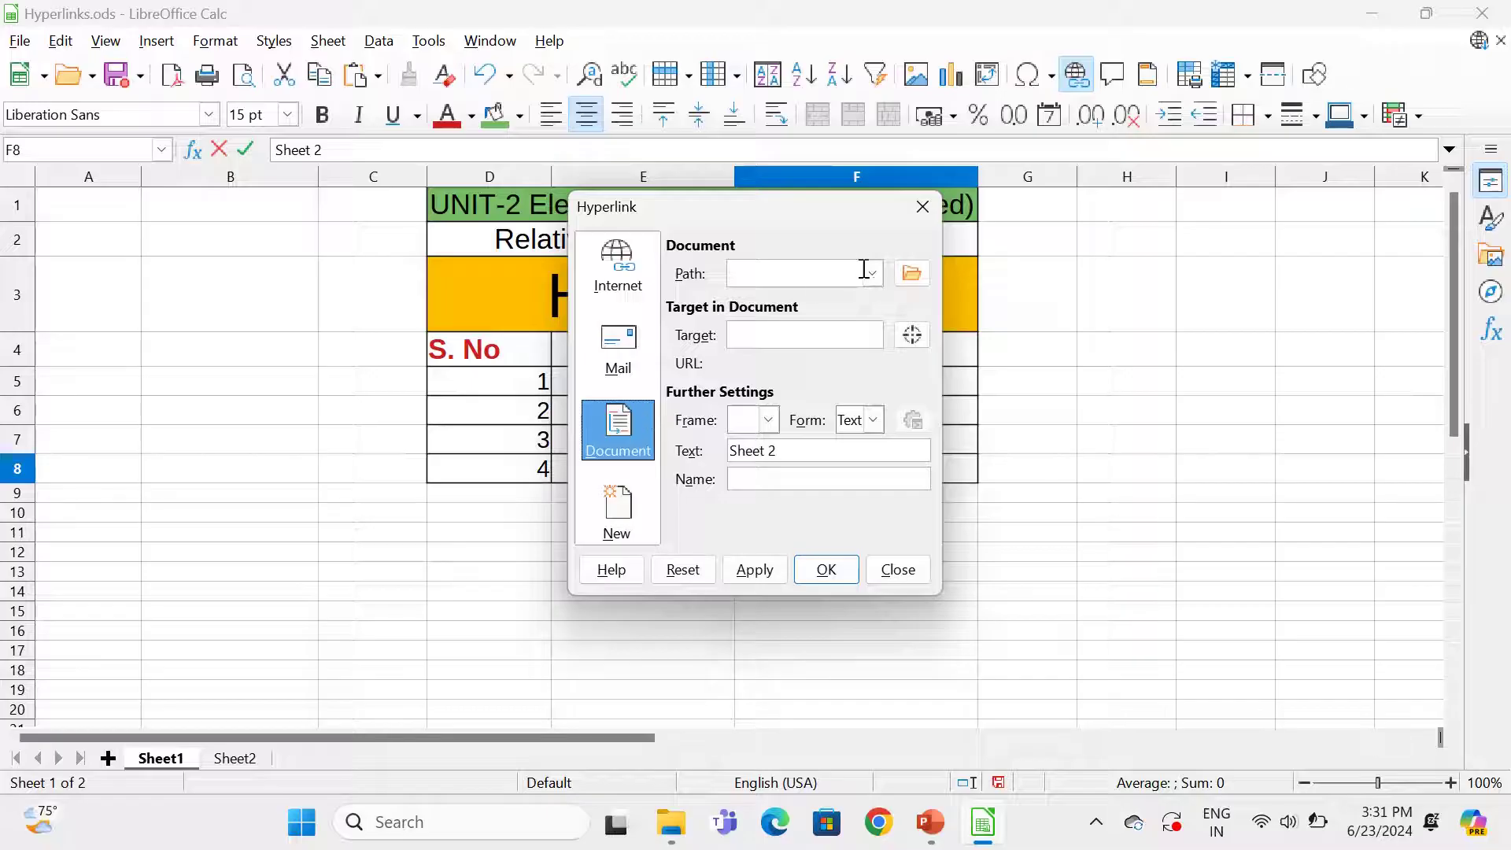
pyautogui.click(914, 336)
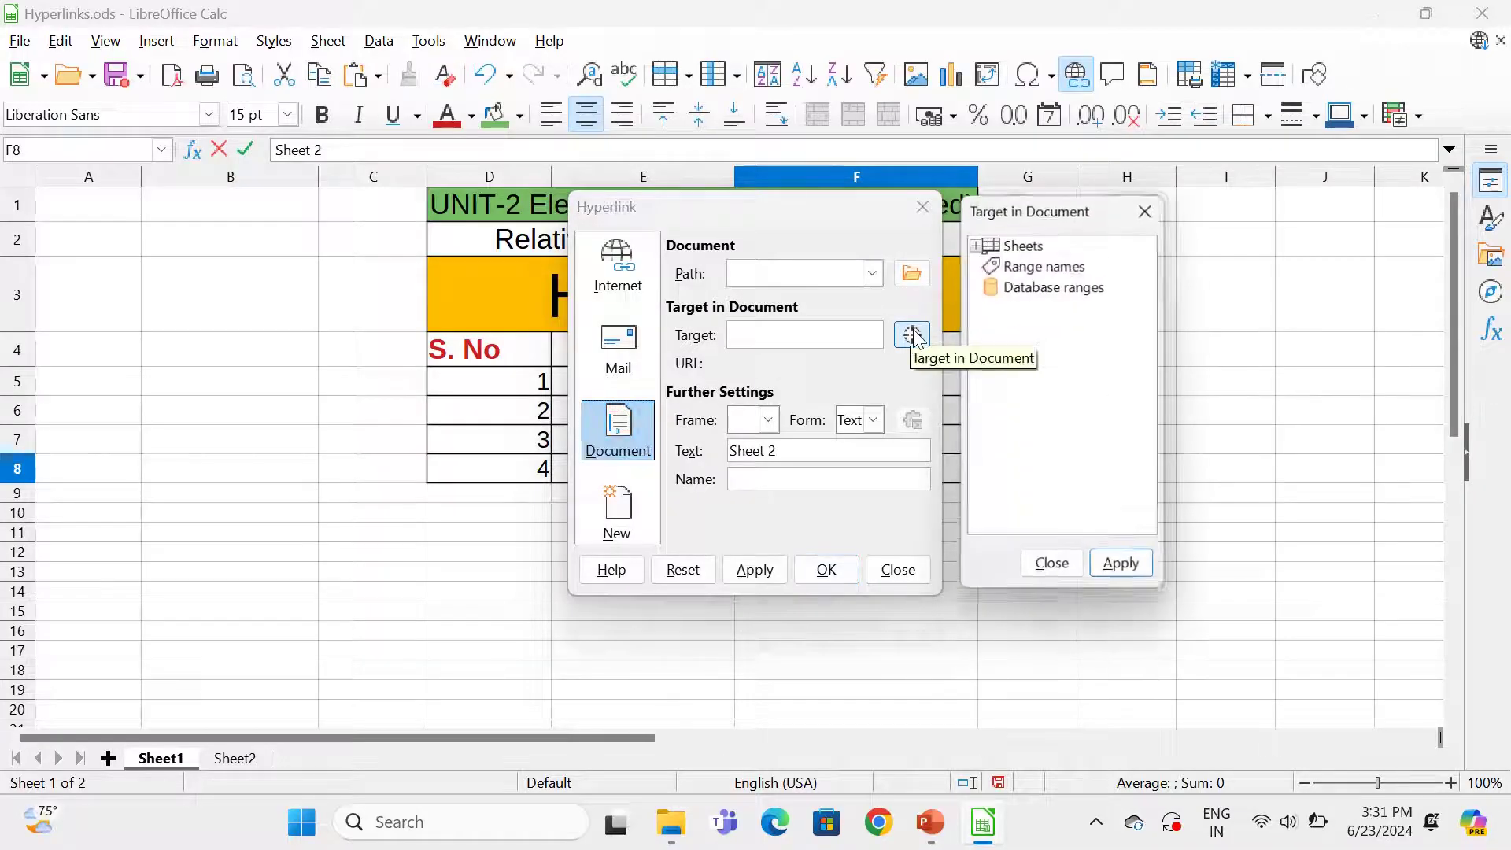
pyautogui.click(1026, 246)
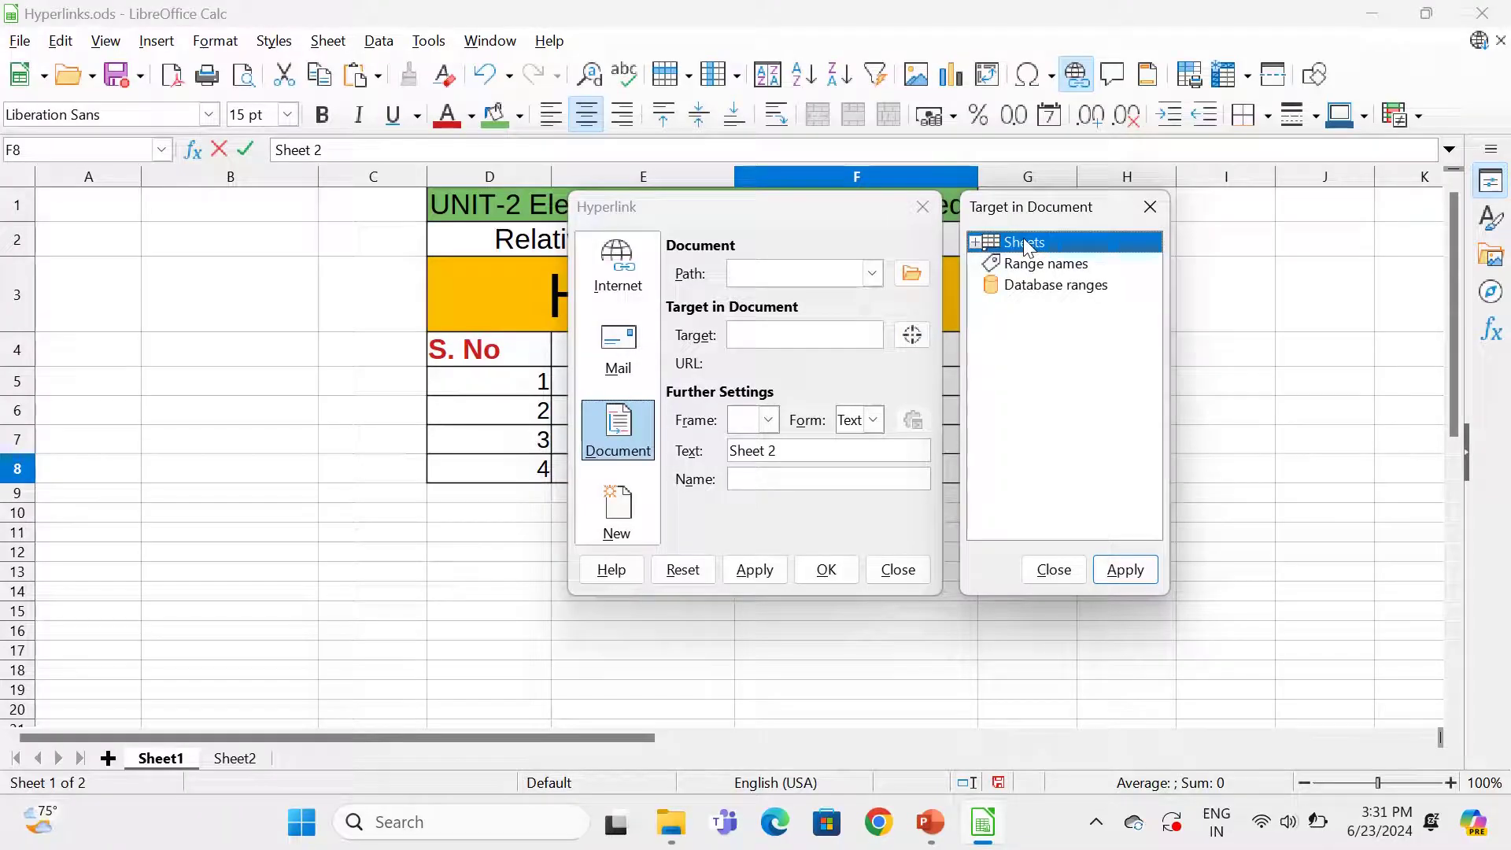
pyautogui.click(976, 242)
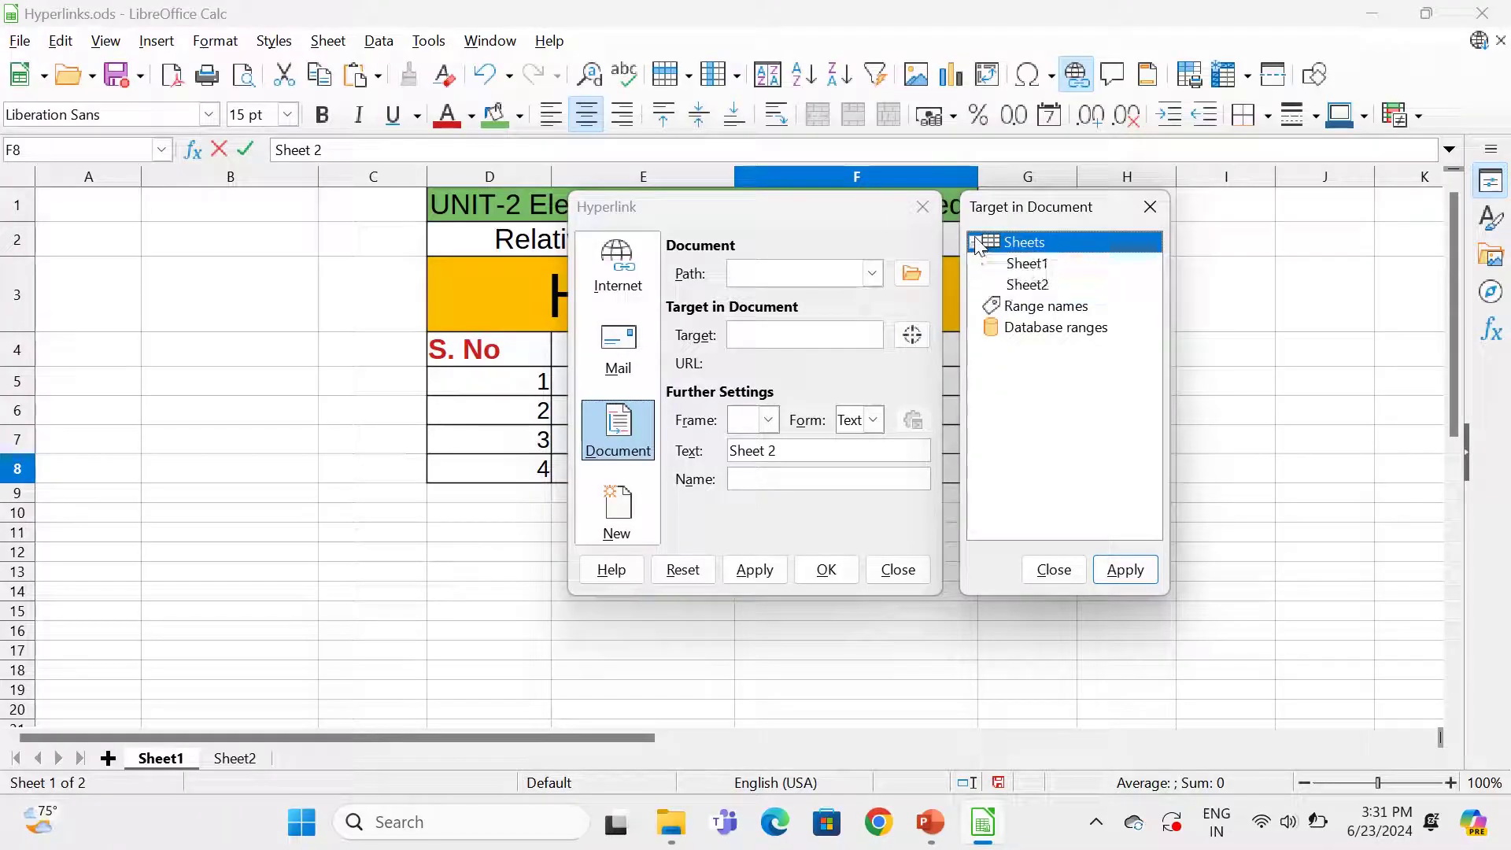
pyautogui.click(1038, 283)
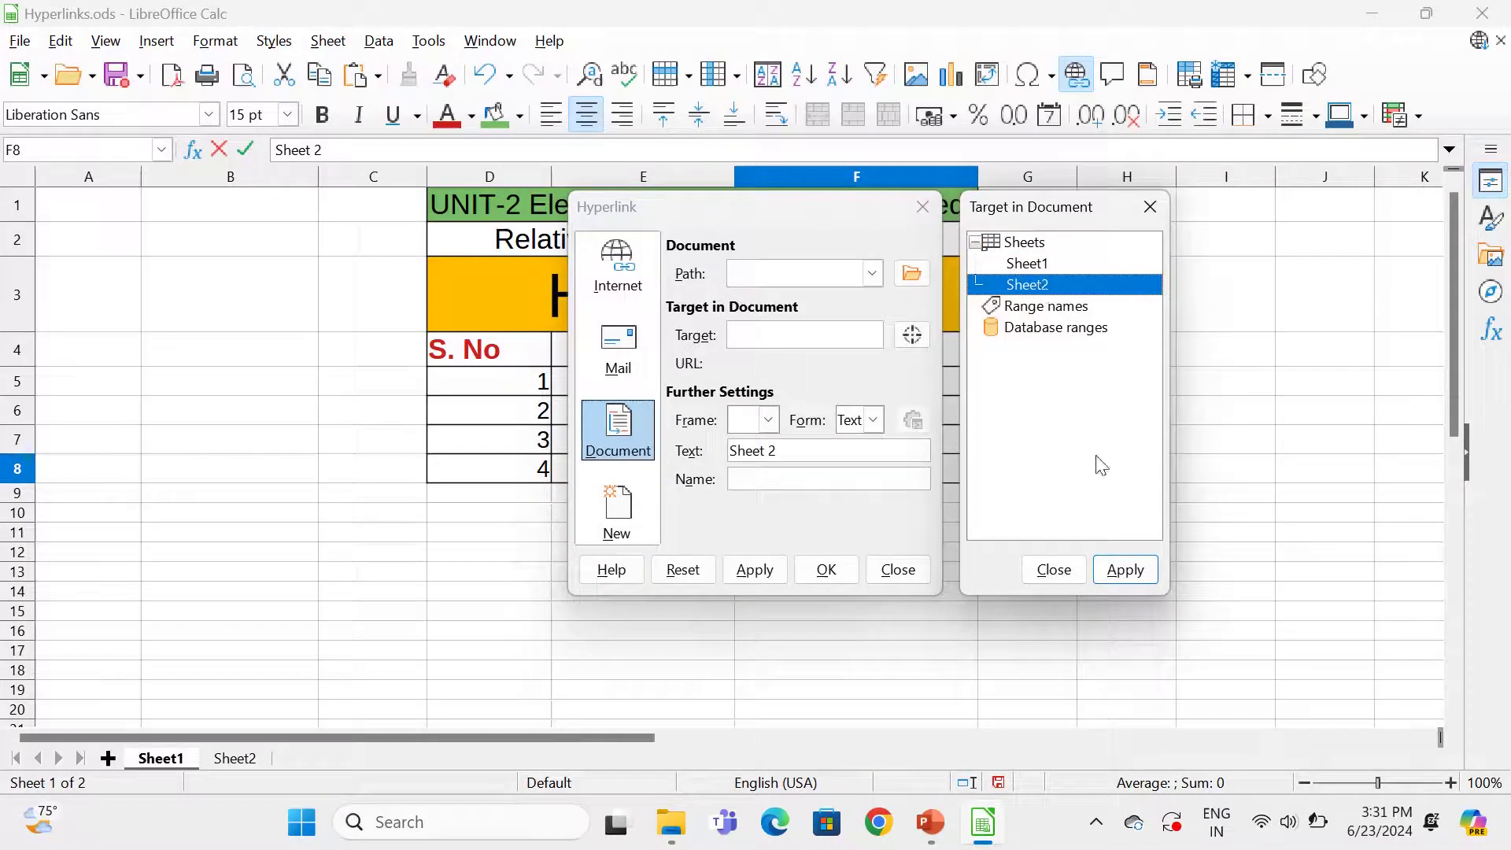
pyautogui.click(1123, 577)
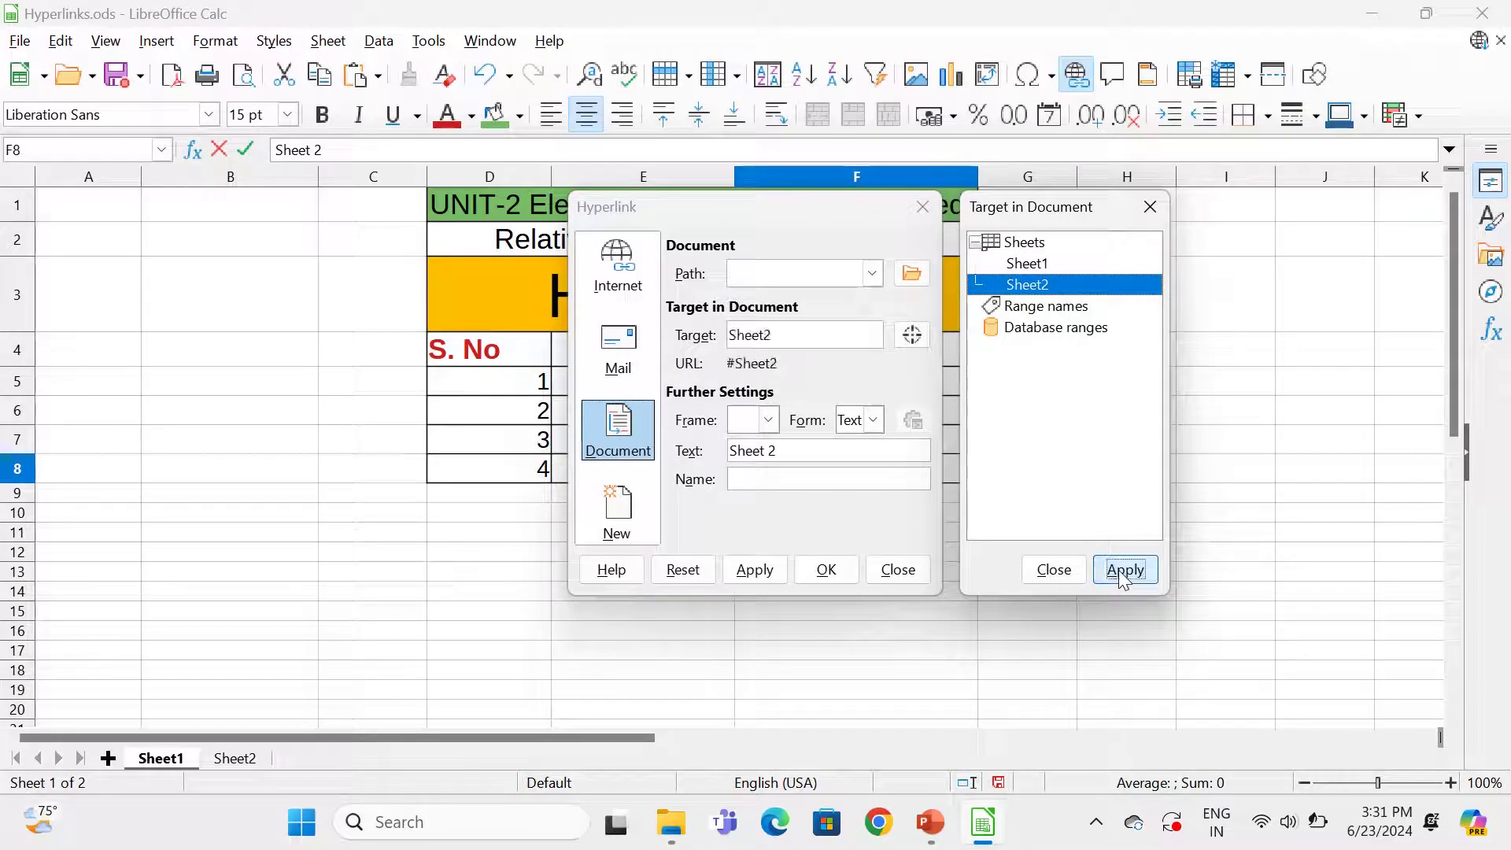
pyautogui.click(833, 577)
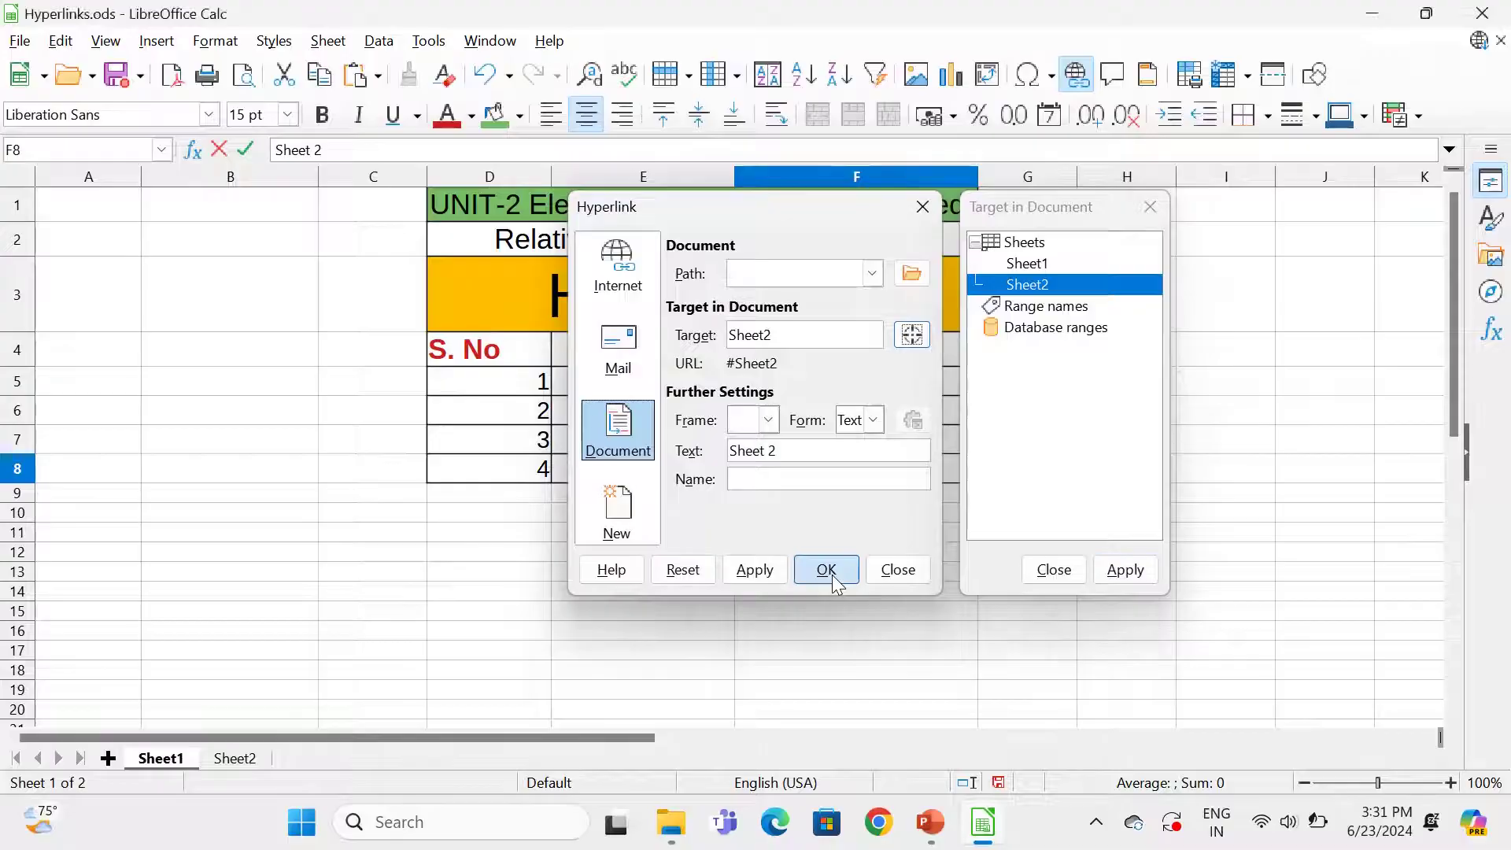
pyautogui.click(860, 500)
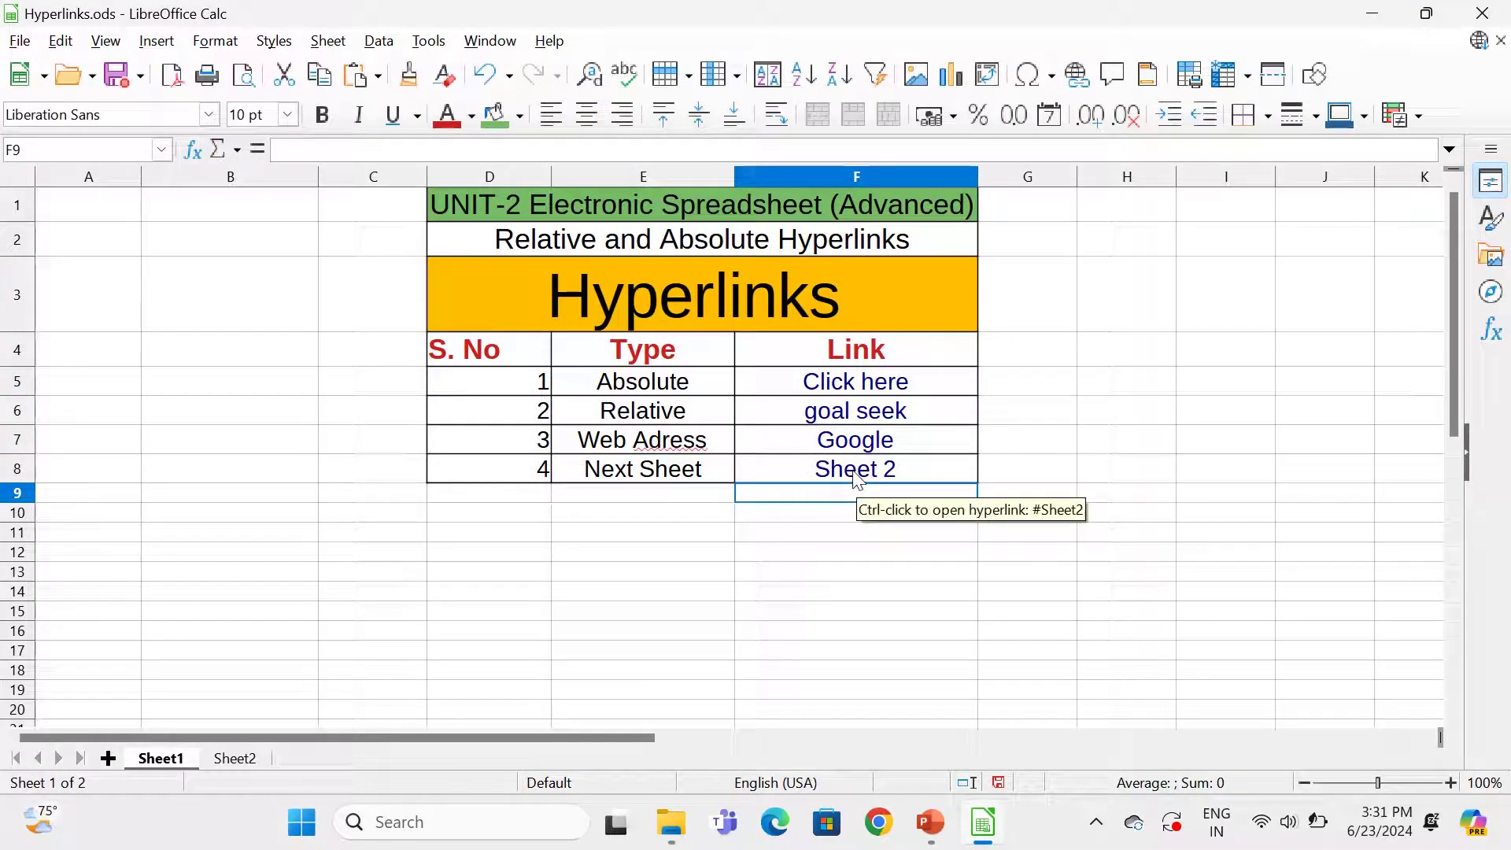
pyautogui.keyDown('ctrl'); pyautogui.click(857, 472); pyautogui.keyUp('ctrl')
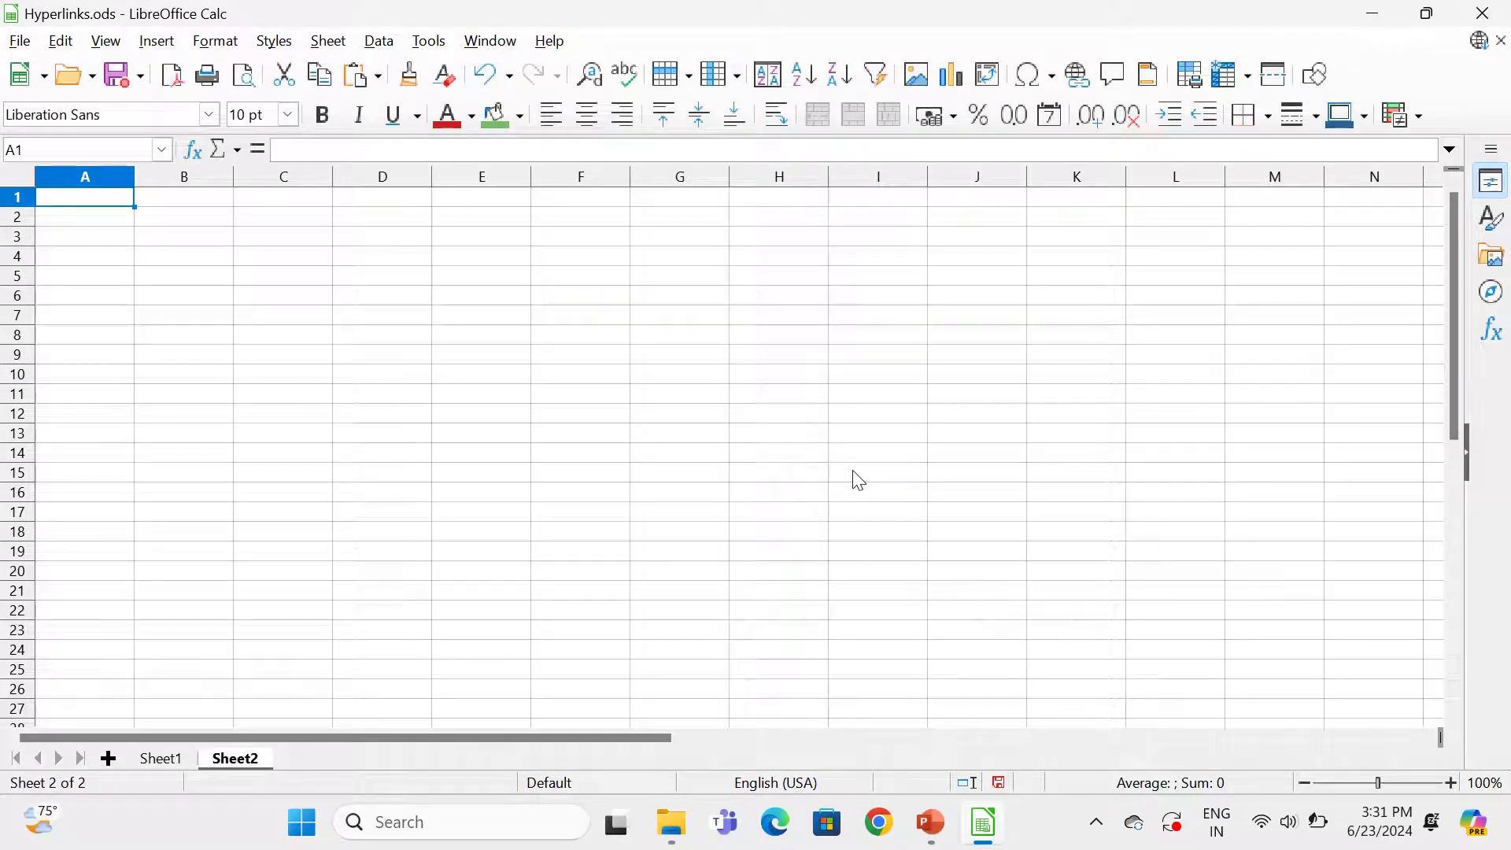